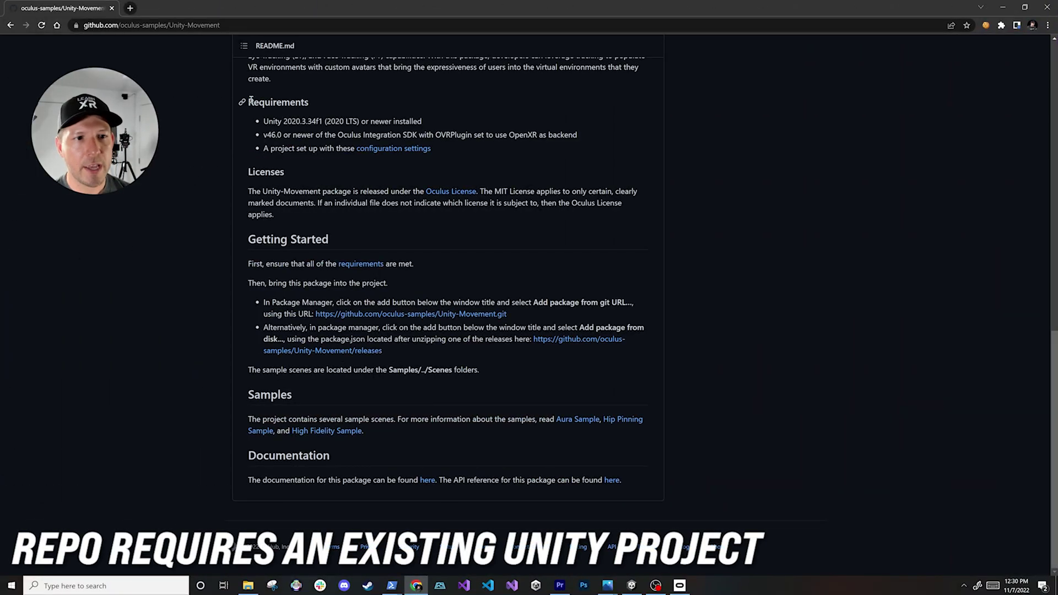
Highlight the README's first Getting Started bullet, including the Unity-Movement git URL.
left_click(313, 122)
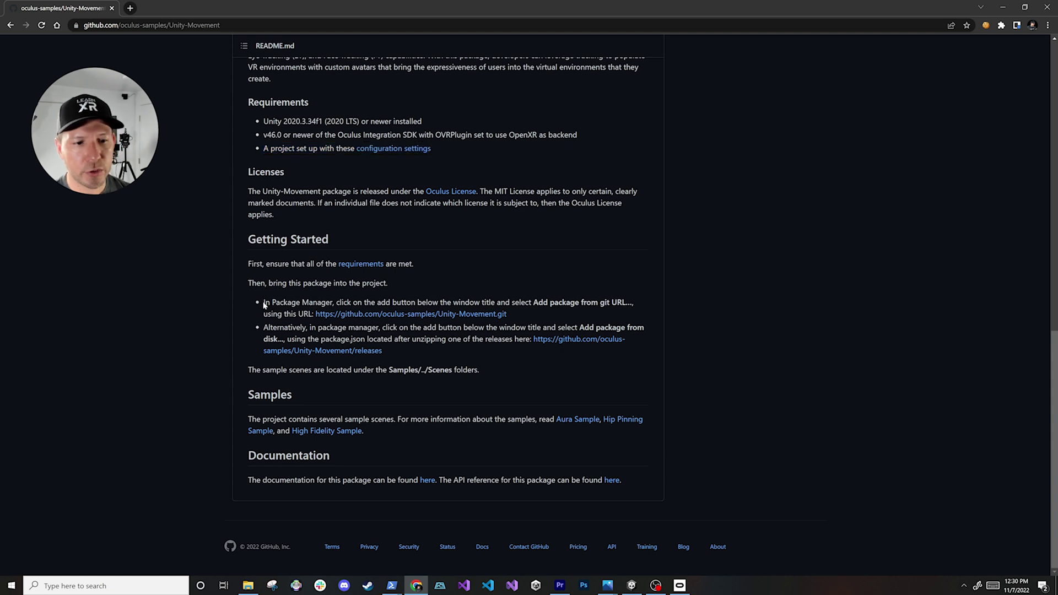
left_click_drag(264, 304, 460, 316)
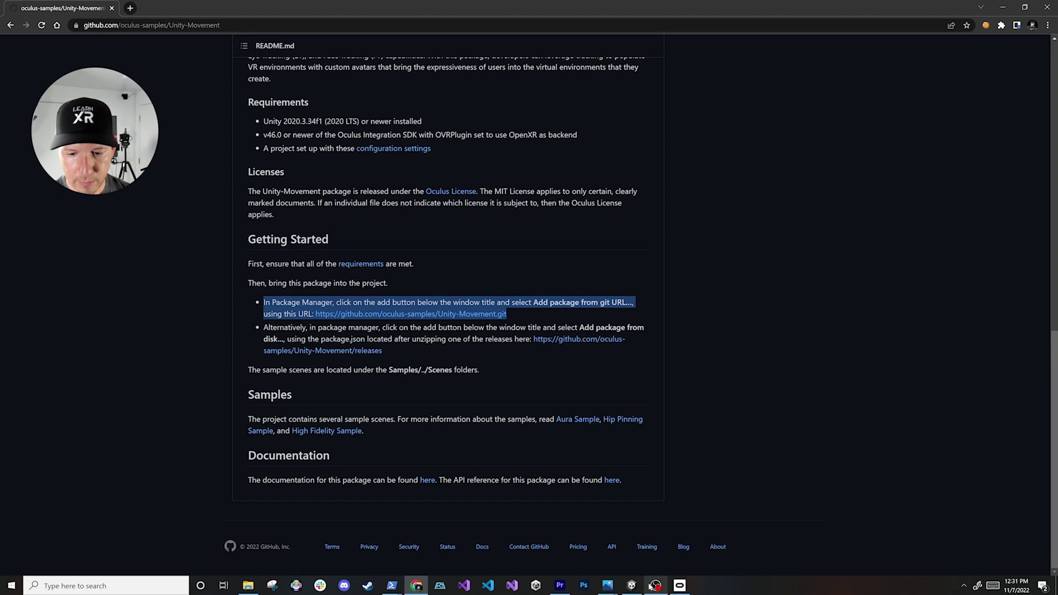
left_click(632, 585)
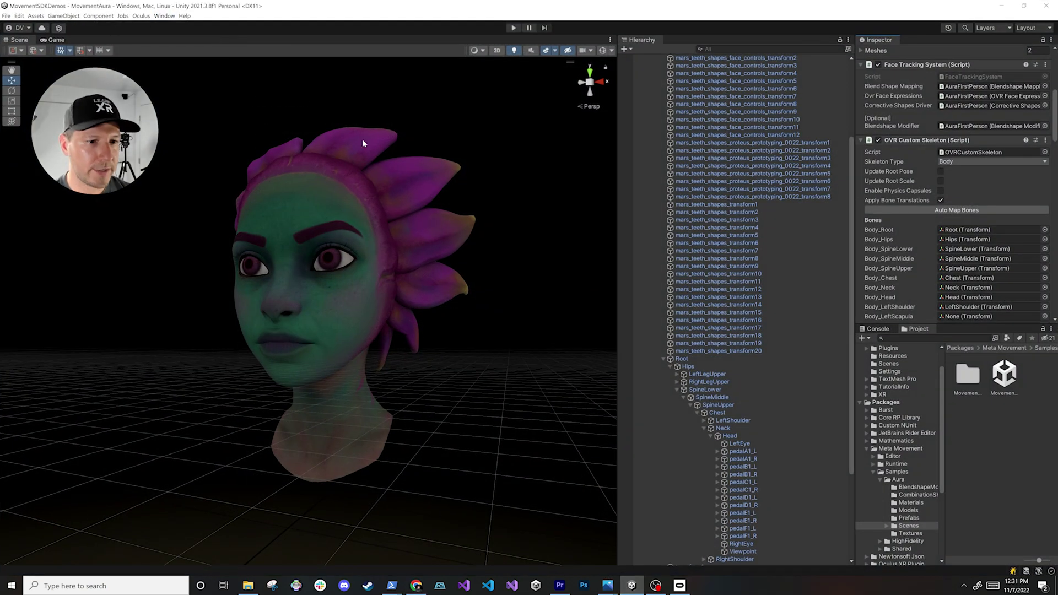
In Package Manager, browse Add package from disk to Code\Unity-Movement, then cancel and close.
left_click(162, 16)
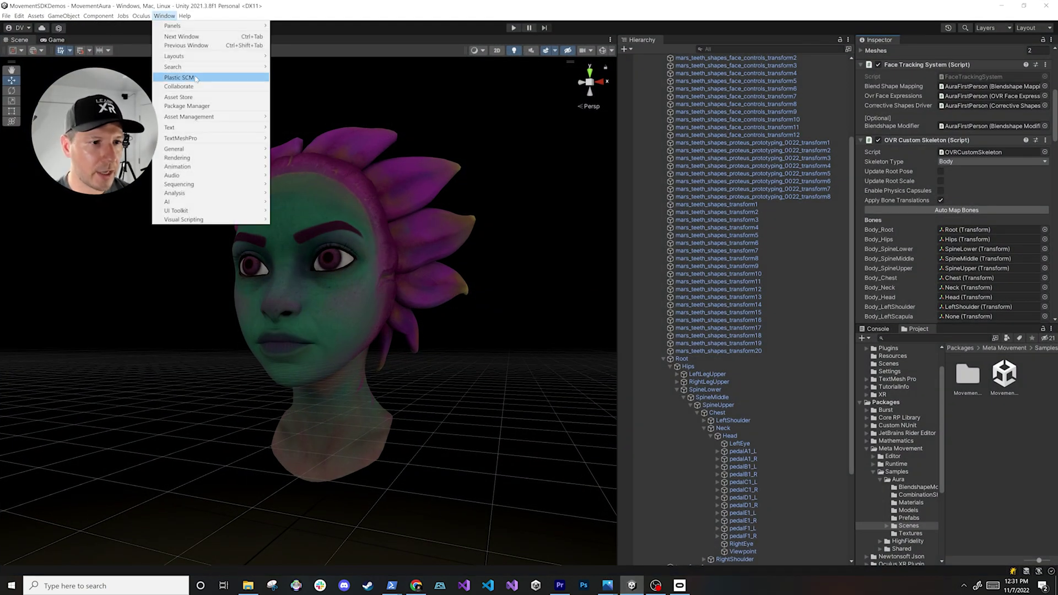
left_click(202, 107)
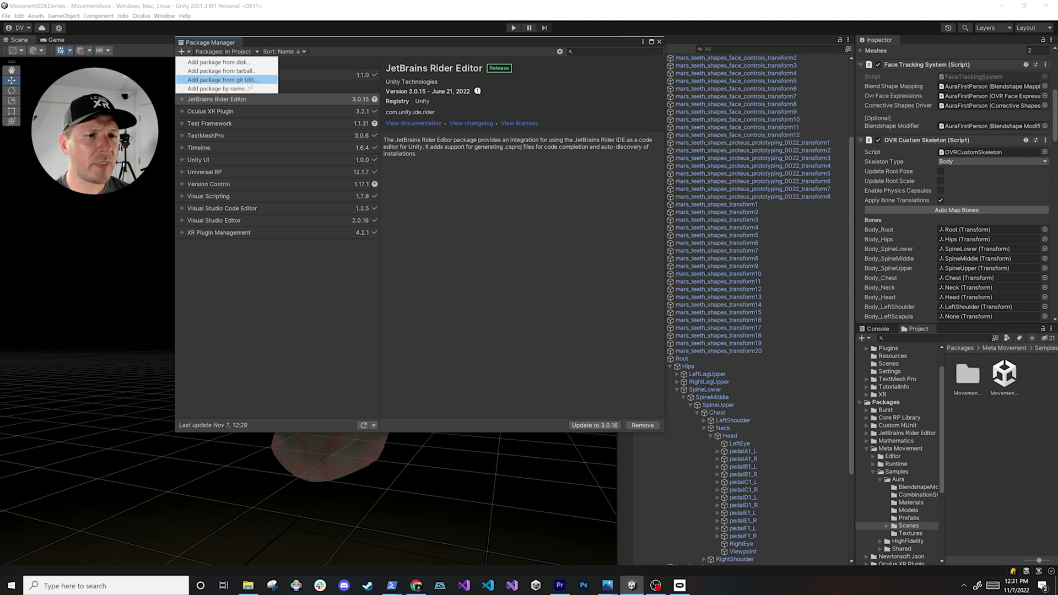
left_click(219, 62)
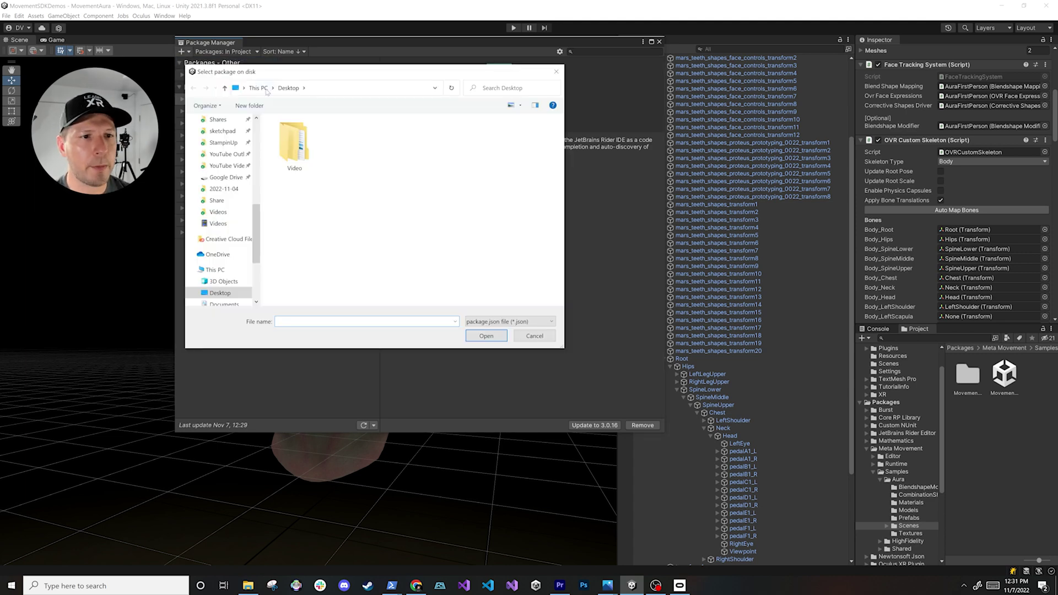
scroll(229, 147, "up", 5)
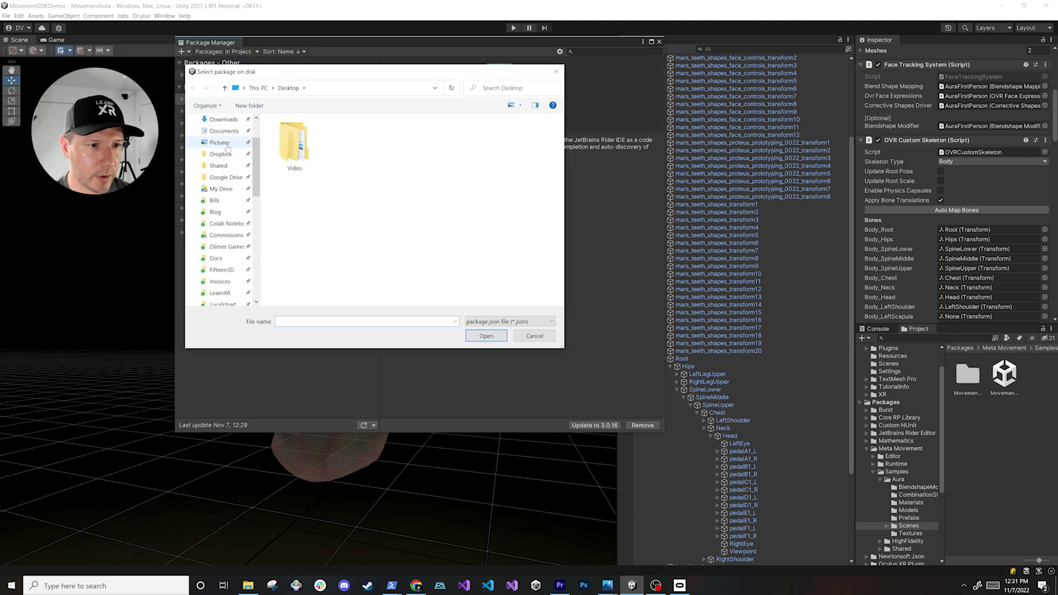
left_click(229, 150)
double_click(289, 145)
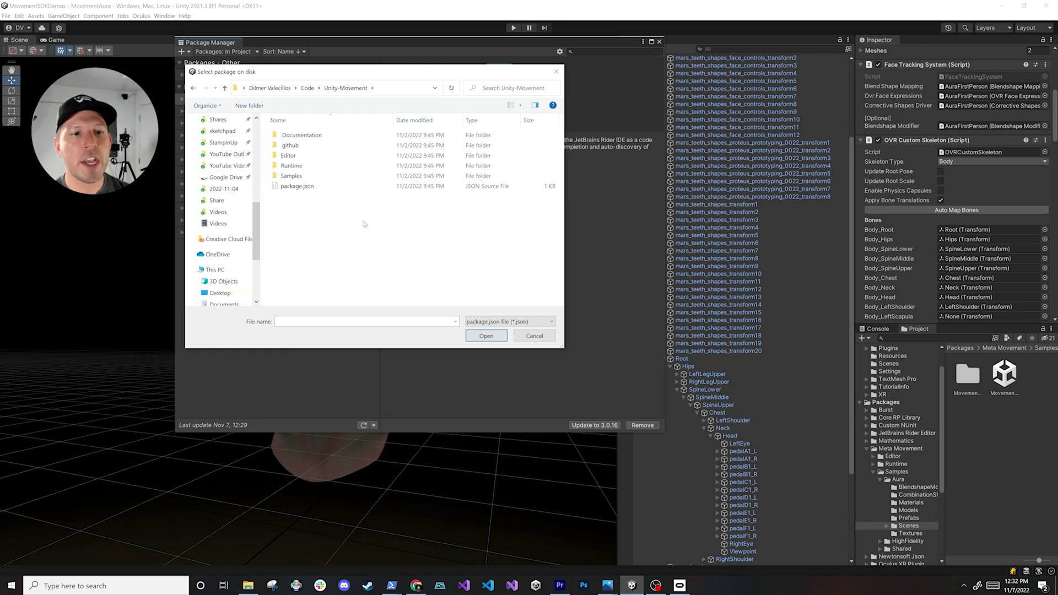
mouse_move(297, 185)
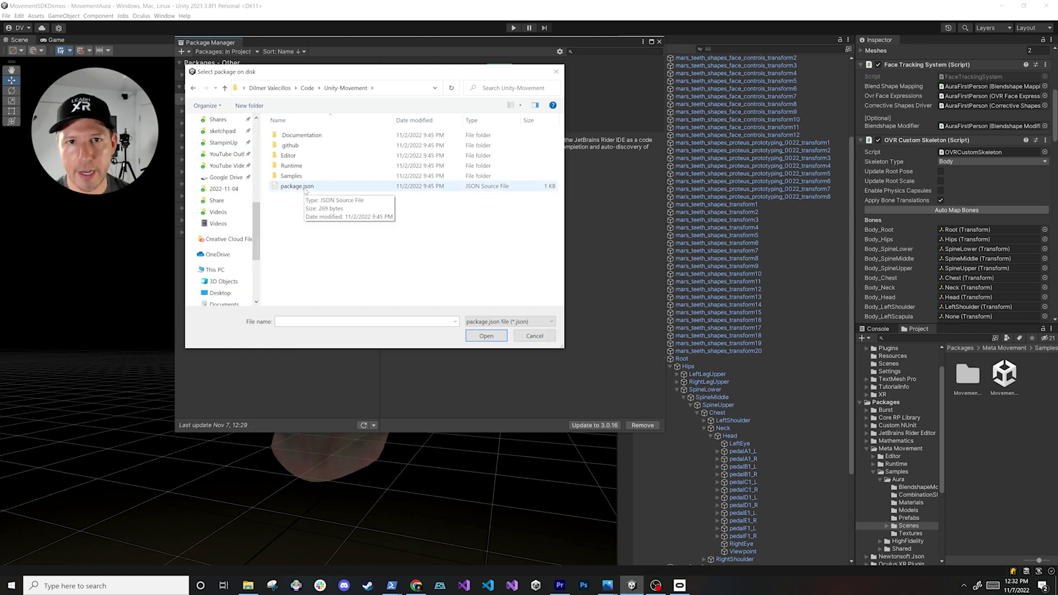
left_click(306, 186)
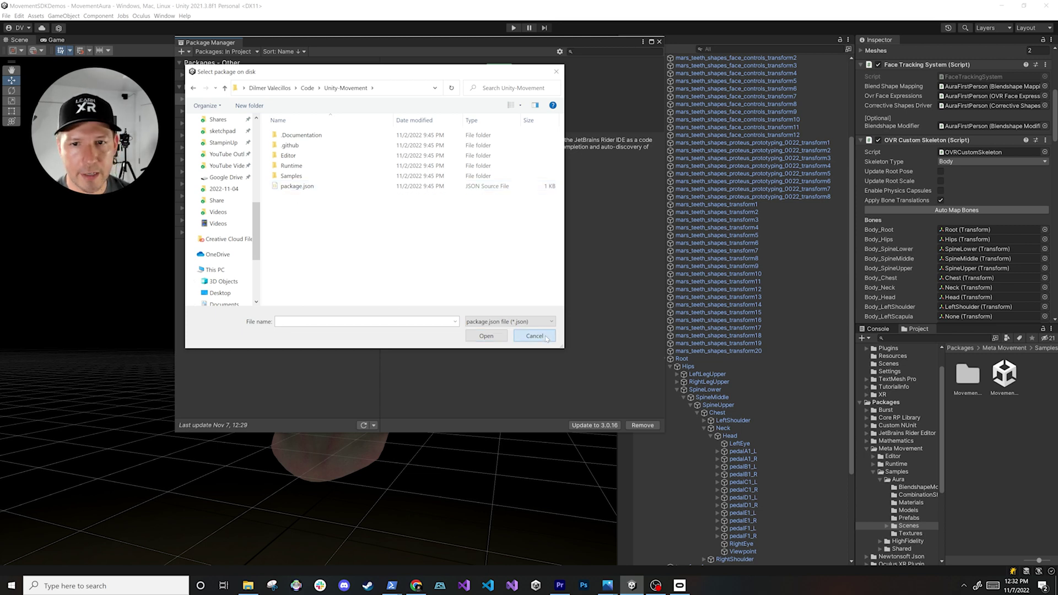
left_click(486, 336)
left_click(659, 41)
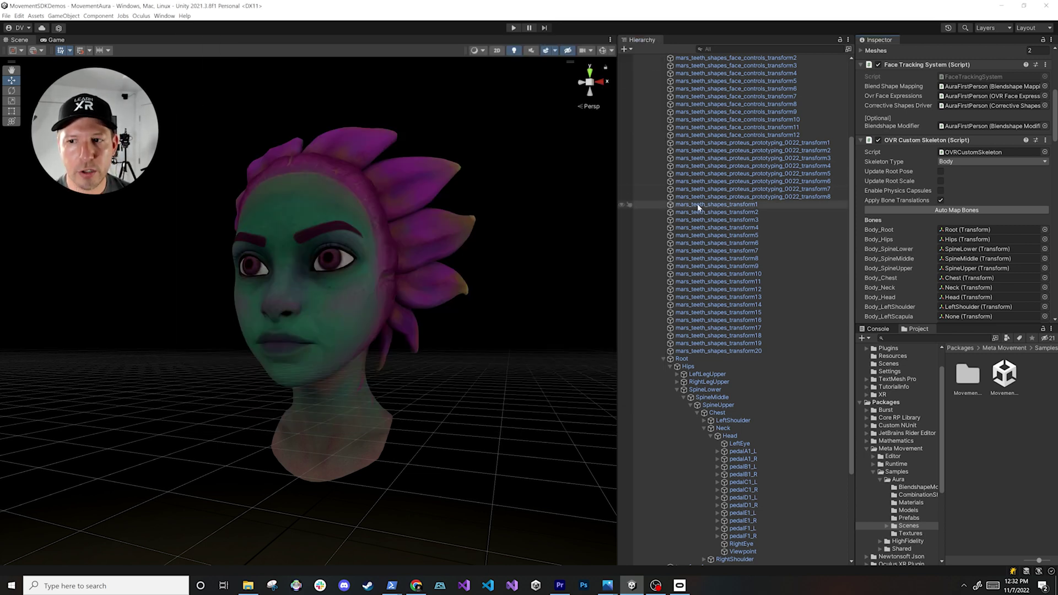
scroll(710, 184, "up", 3)
Inspect OVRCameraRig's tracking support, Permission Requests On Startup and Experimental Quest Features.
left_click(659, 104)
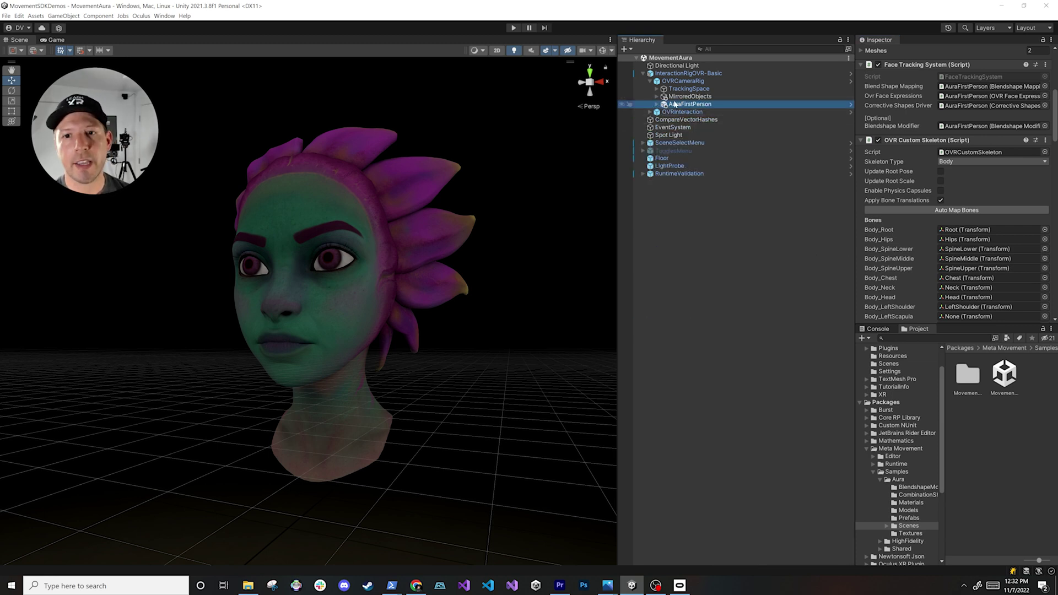
left_click(668, 82)
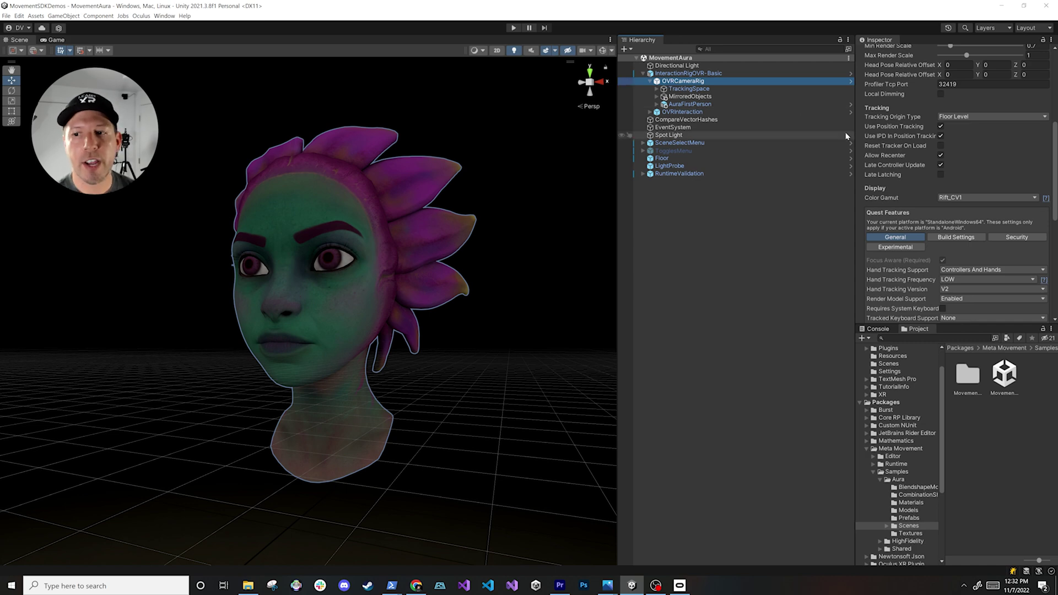
scroll(893, 149, "down", 3)
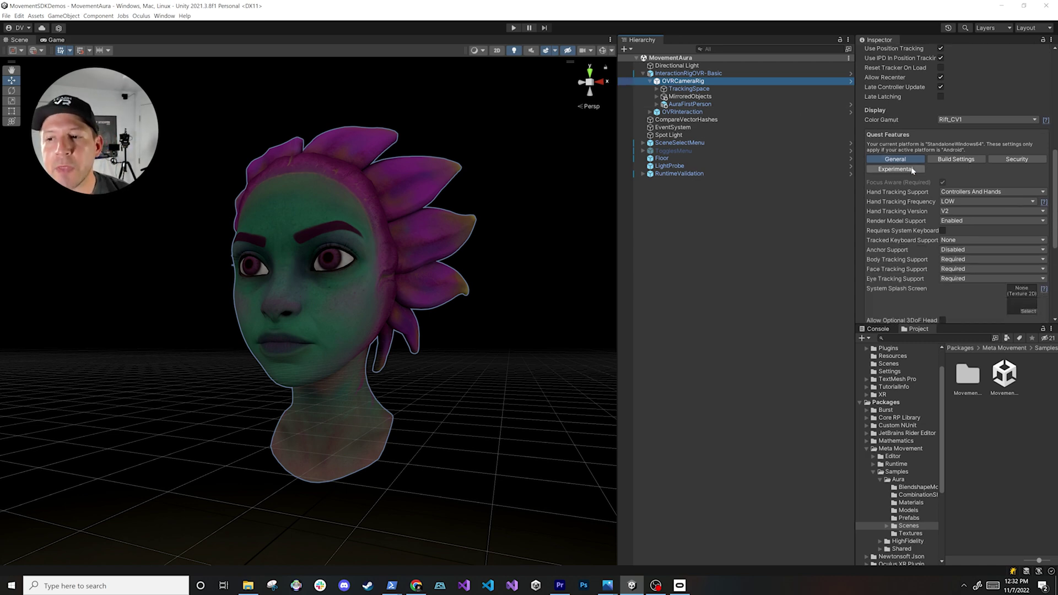
scroll(927, 248, "down", 2)
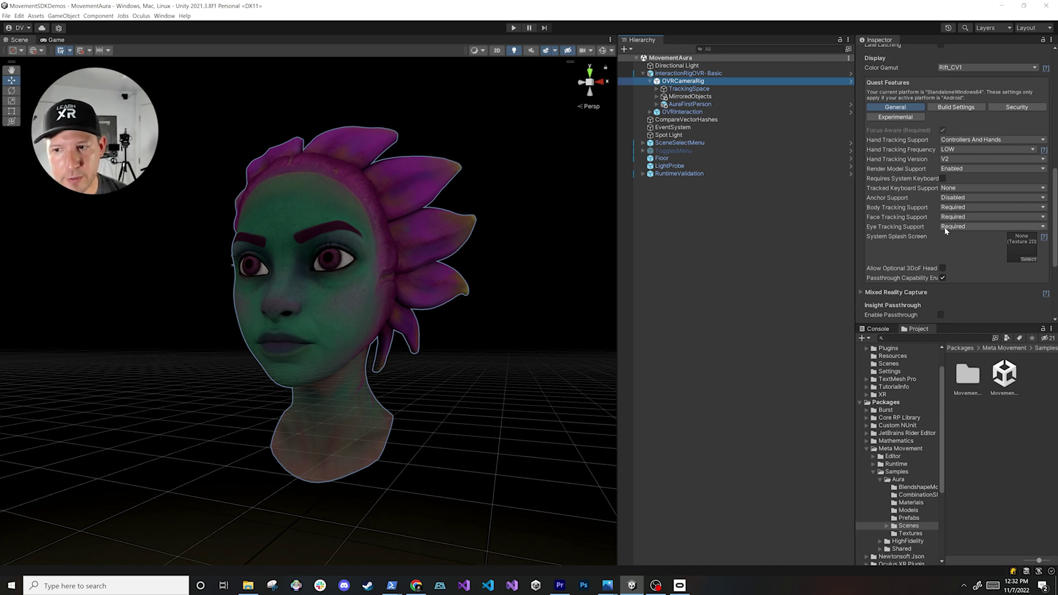
scroll(914, 242, "down", 3)
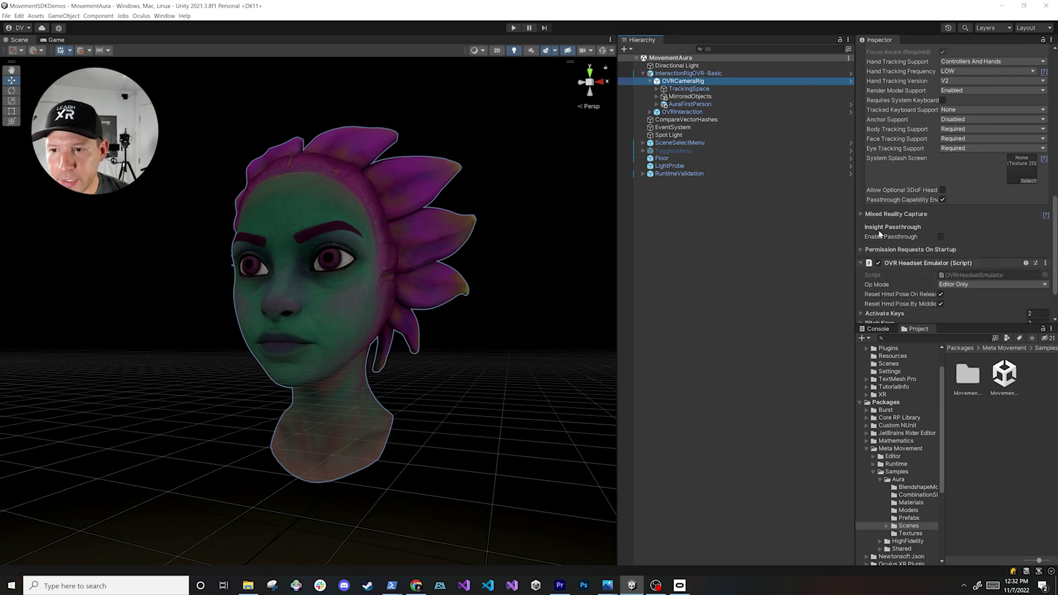
left_click(865, 250)
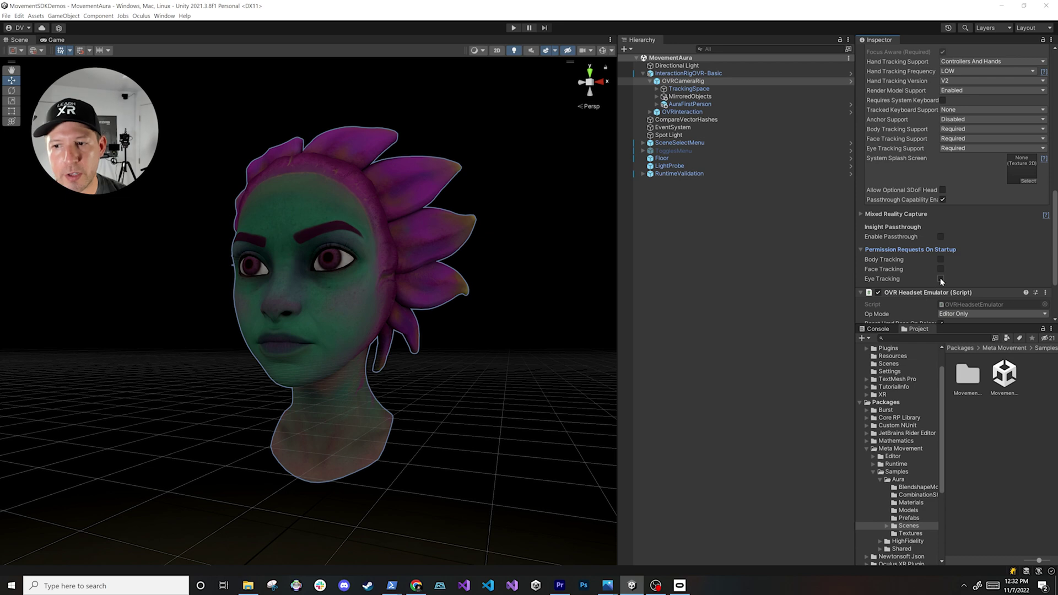
scroll(1019, 197, "up", 3)
scroll(1012, 202, "up", 3)
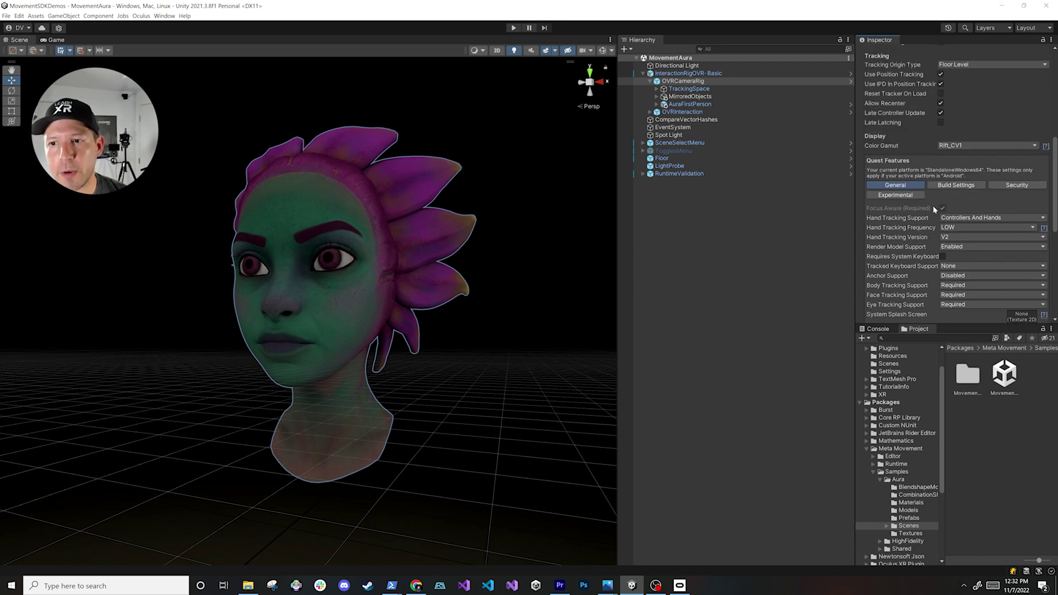
left_click(909, 196)
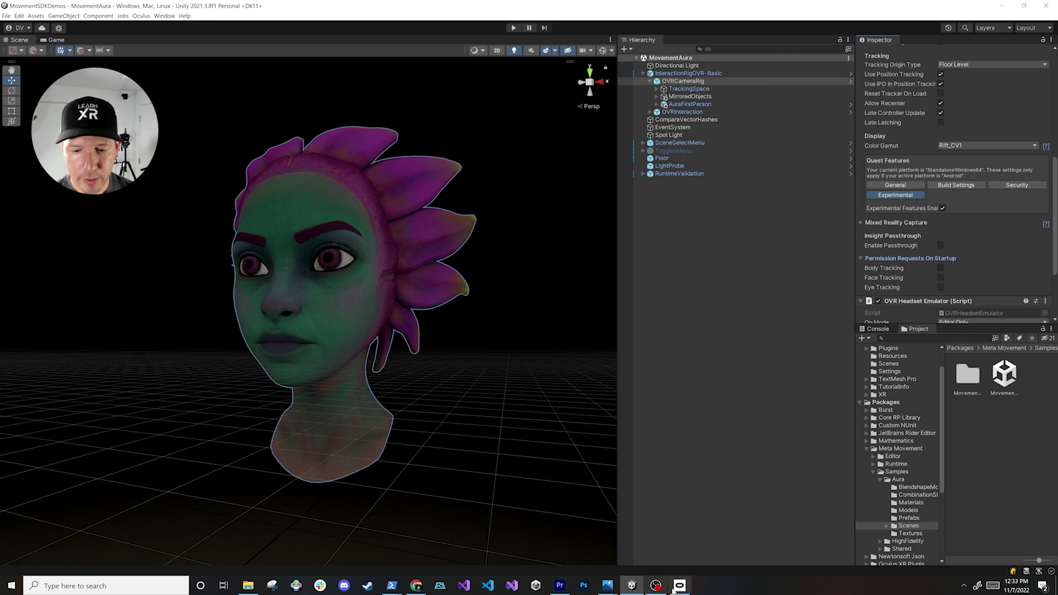
left_click(680, 585)
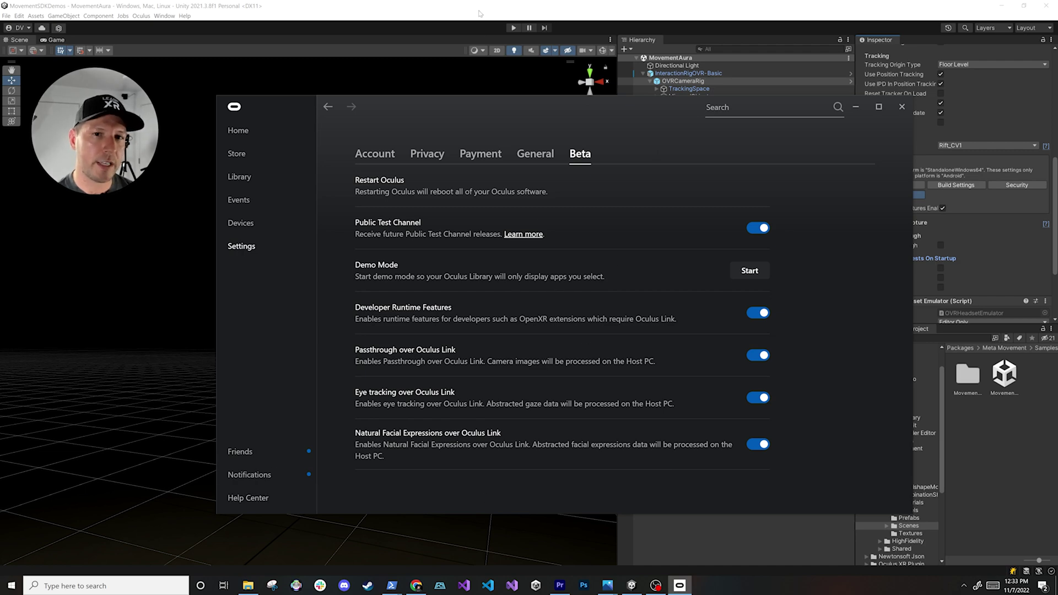
left_click(479, 13)
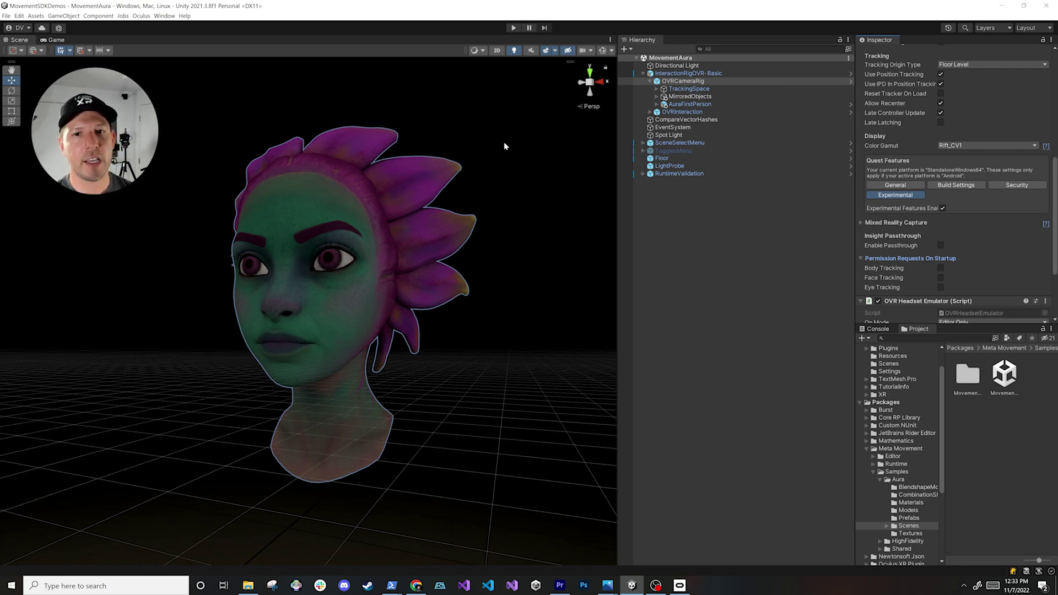
left_click(680, 585)
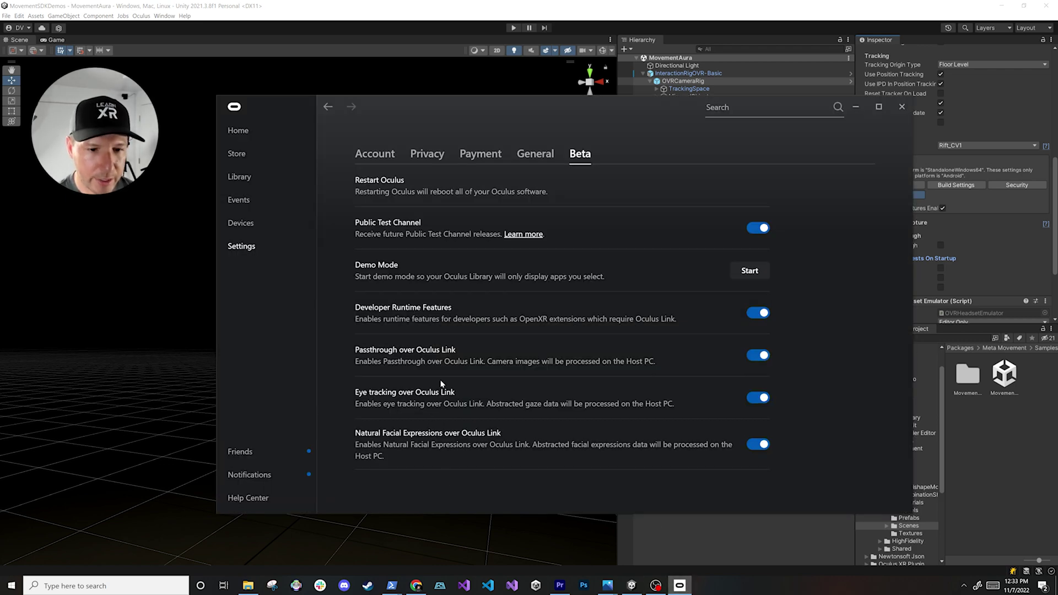
left_click(417, 10)
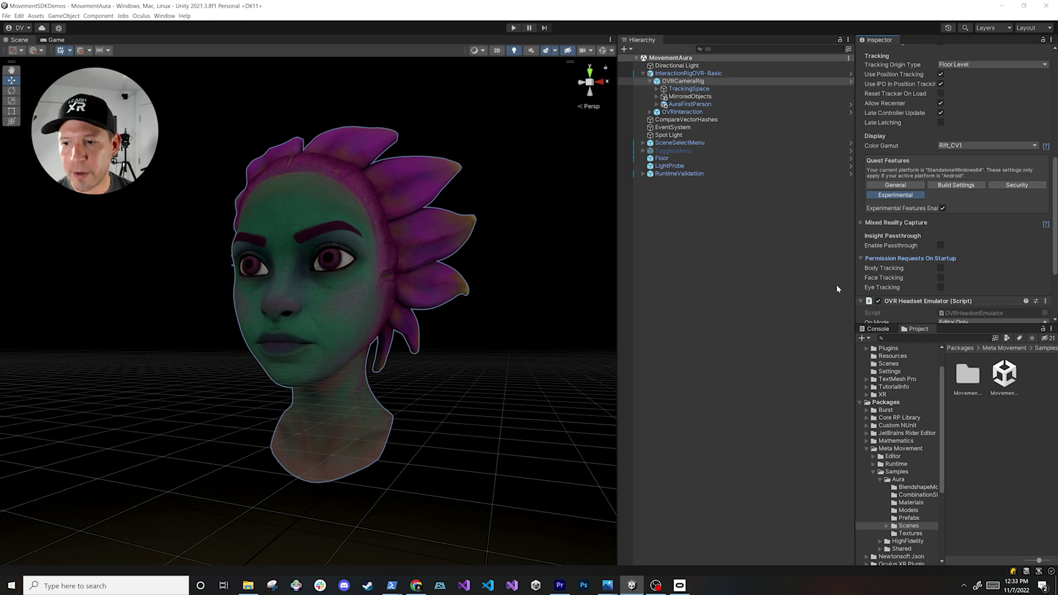
Widen the side panels and open Meta Movement's Samples/Aura/Scenes folder, selecting the MovementAura scene.
left_click(896, 448)
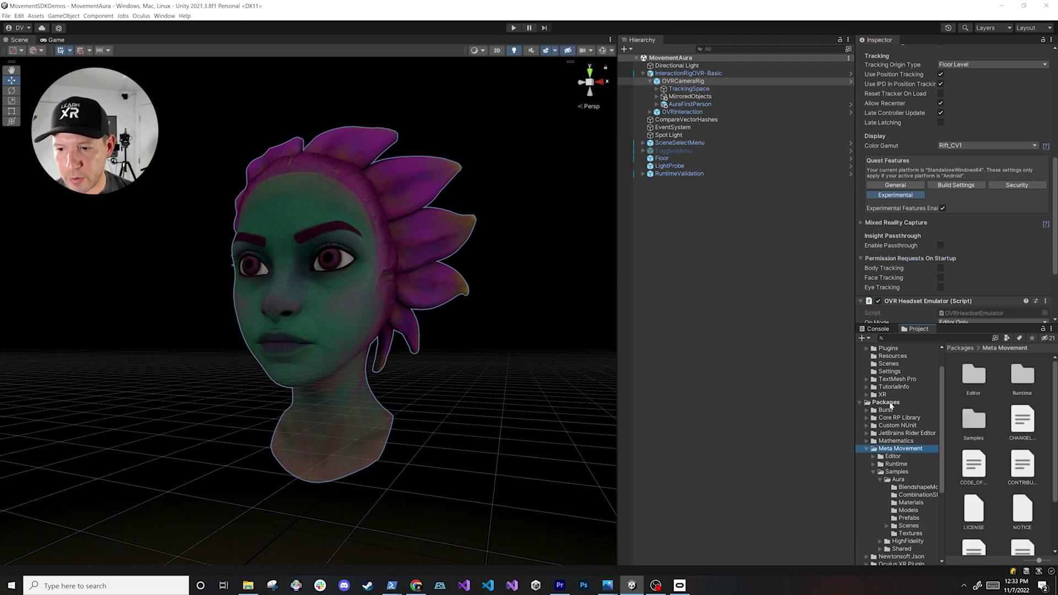
left_click_drag(855, 457, 792, 457)
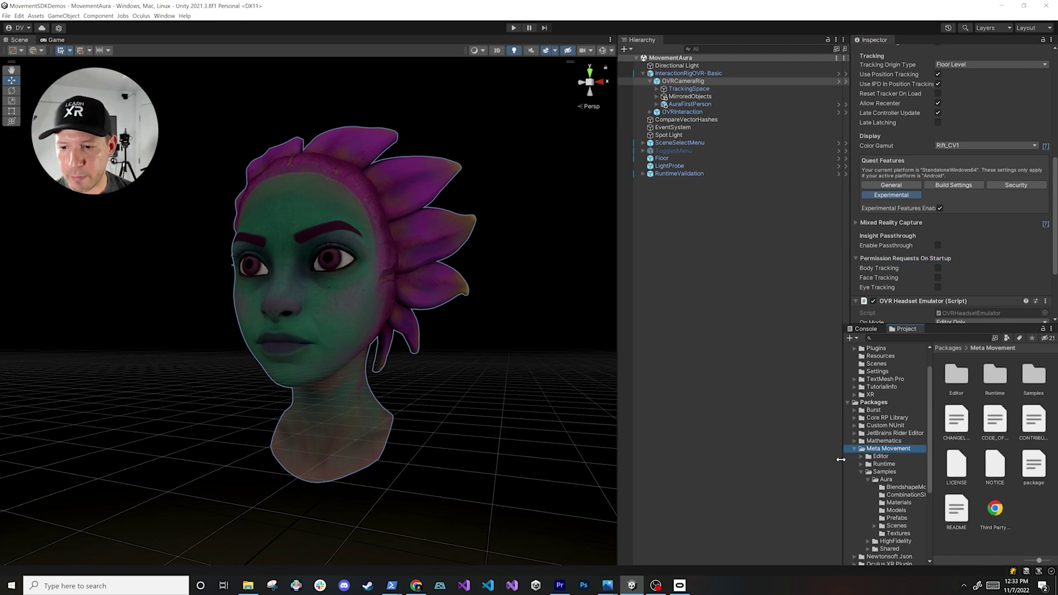
scroll(860, 446, "down", 2)
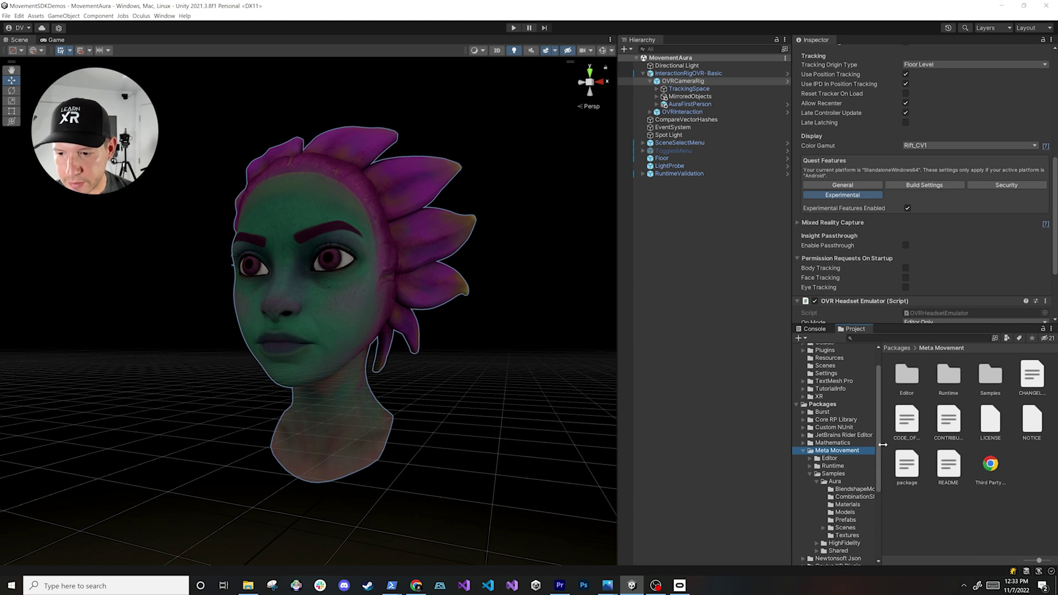
left_click_drag(879, 446, 922, 447)
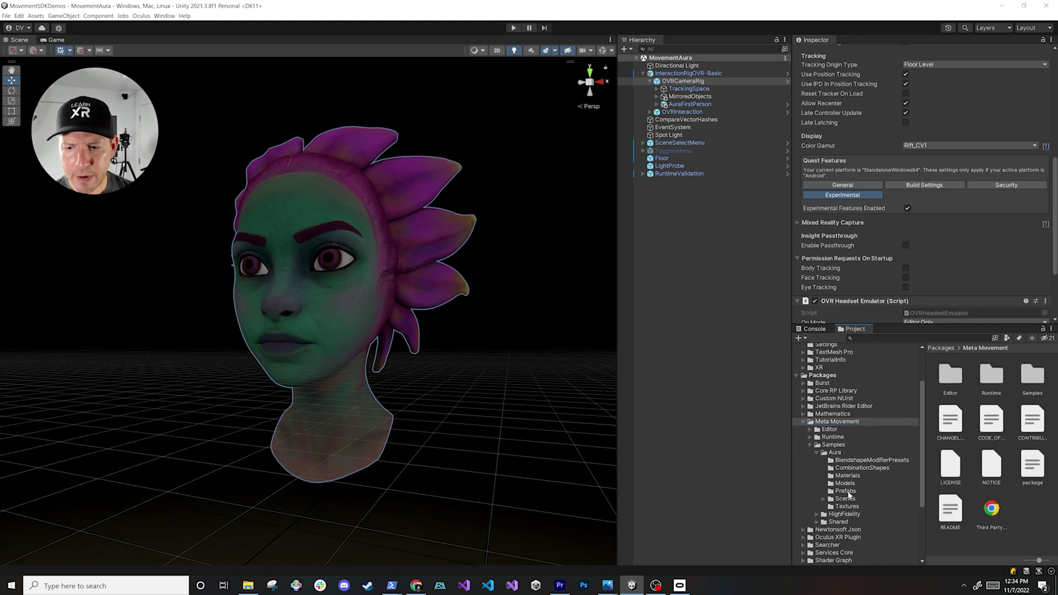
left_click(844, 499)
left_click(985, 373)
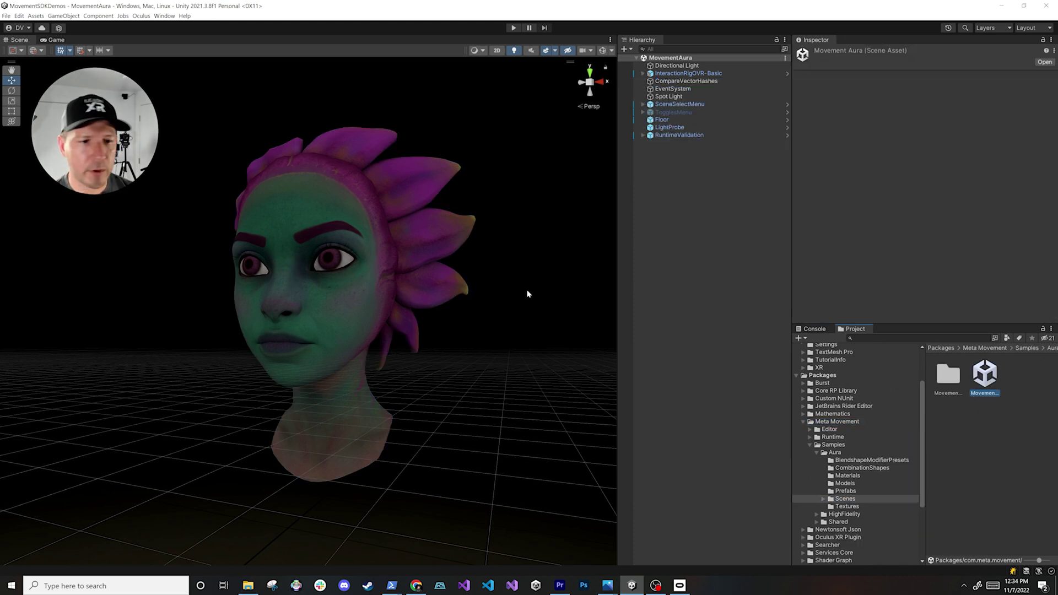
scroll(446, 265, "up", 2)
scroll(364, 240, "down", 4)
scroll(380, 265, "down", 3)
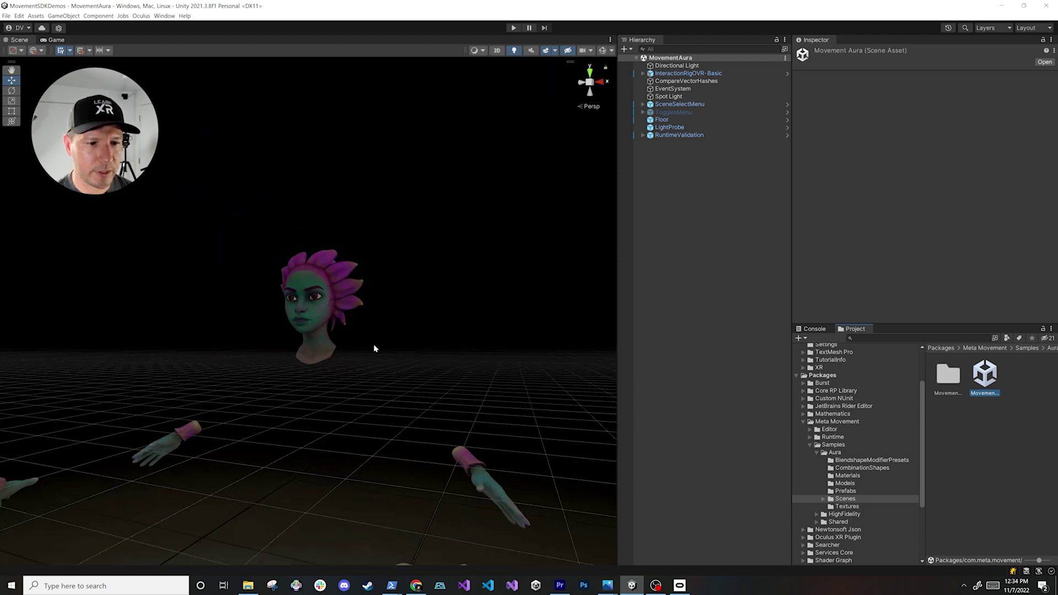
scroll(364, 363, "down", 3)
scroll(355, 351, "down", 2)
left_click(363, 364)
scroll(362, 364, "down", 1)
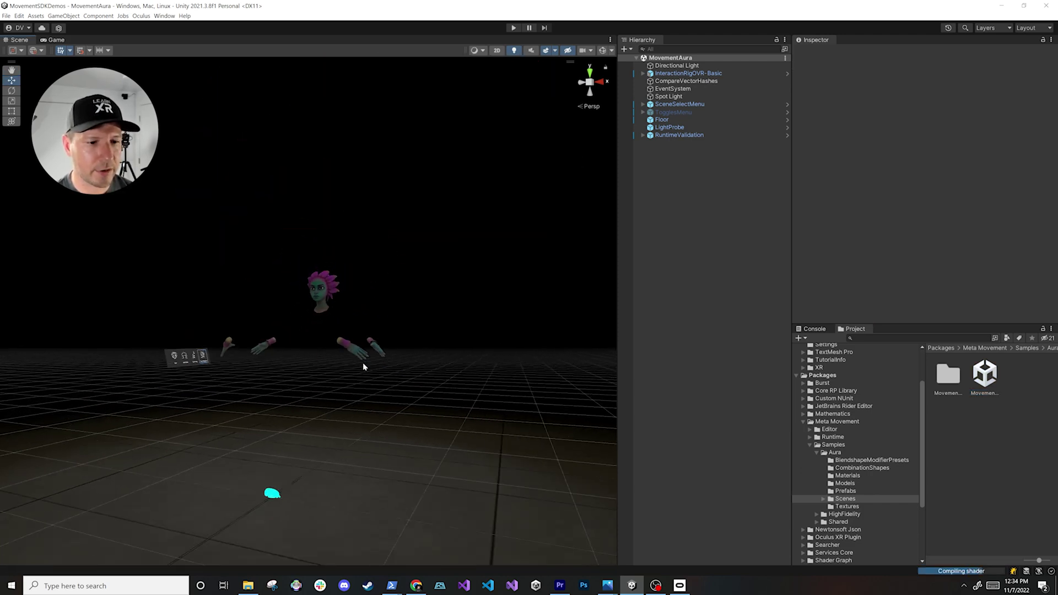
scroll(362, 367, "up", 1)
scroll(369, 350, "up", 3)
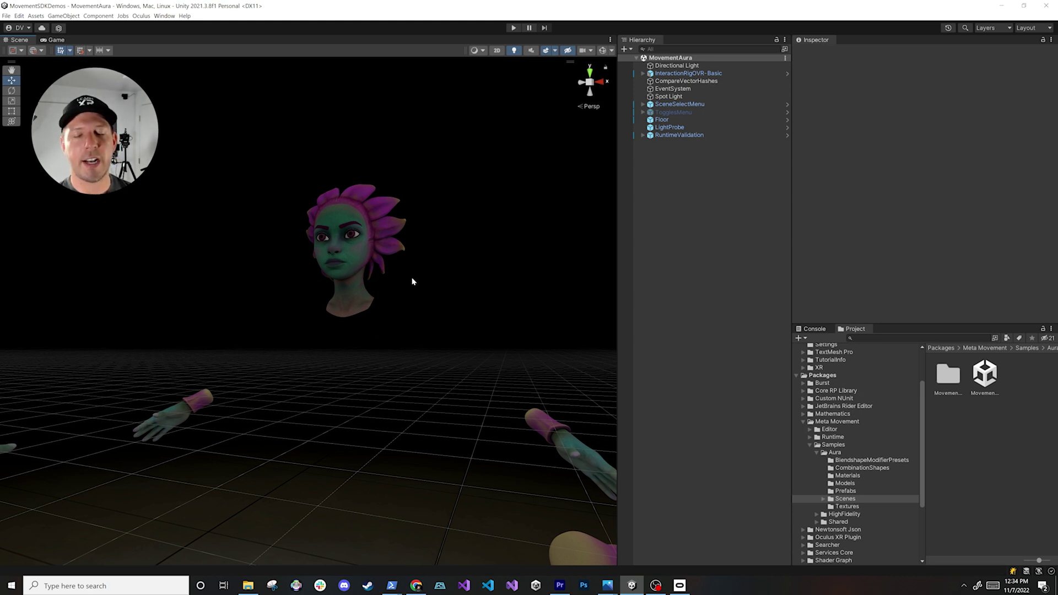
Expand InteractionRigOVR-Basic > OVRCameraRig and inspect AuraFirstPerson's Blendshape Mapping meshes.
left_click(643, 74)
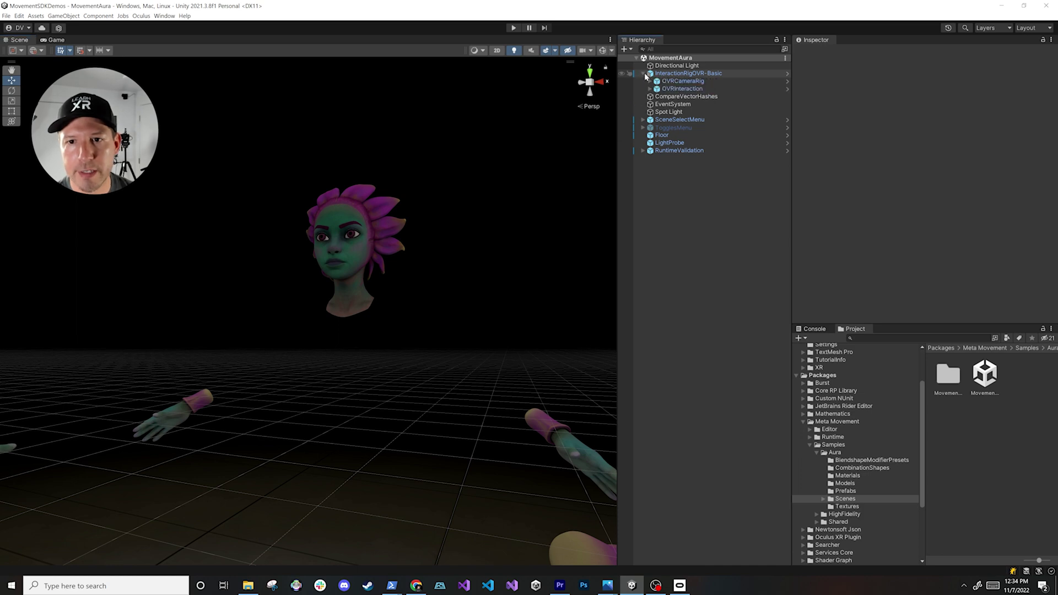
left_click(664, 81)
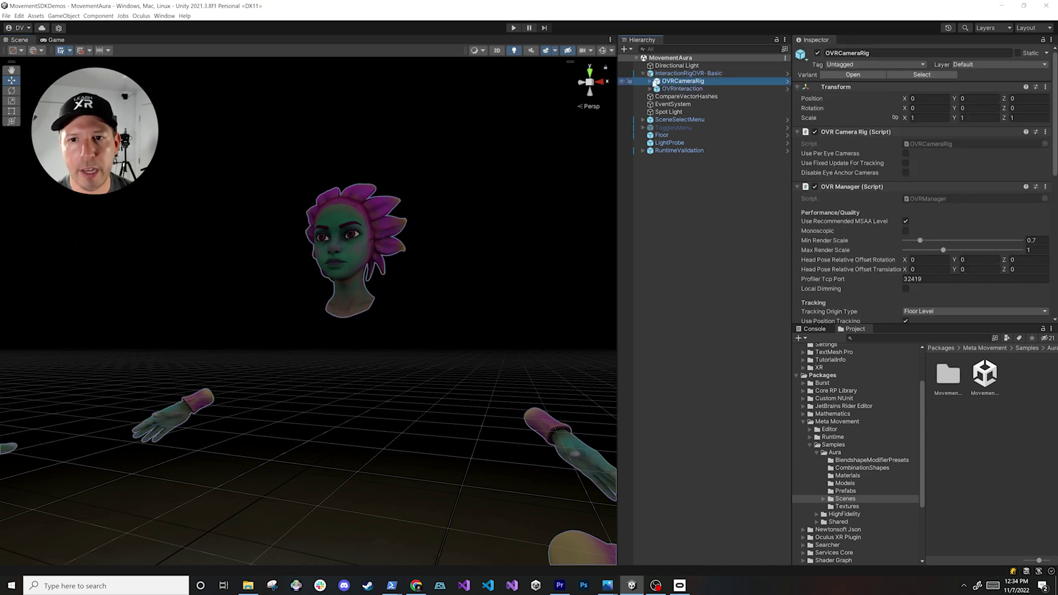
left_click(655, 81)
left_click(676, 105)
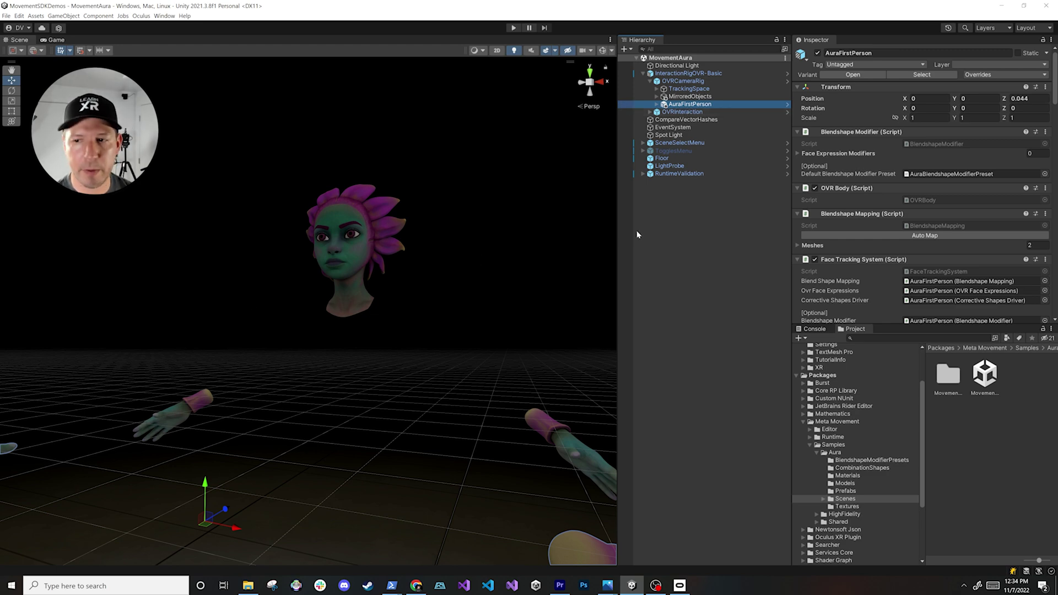
scroll(875, 184, "down", 1)
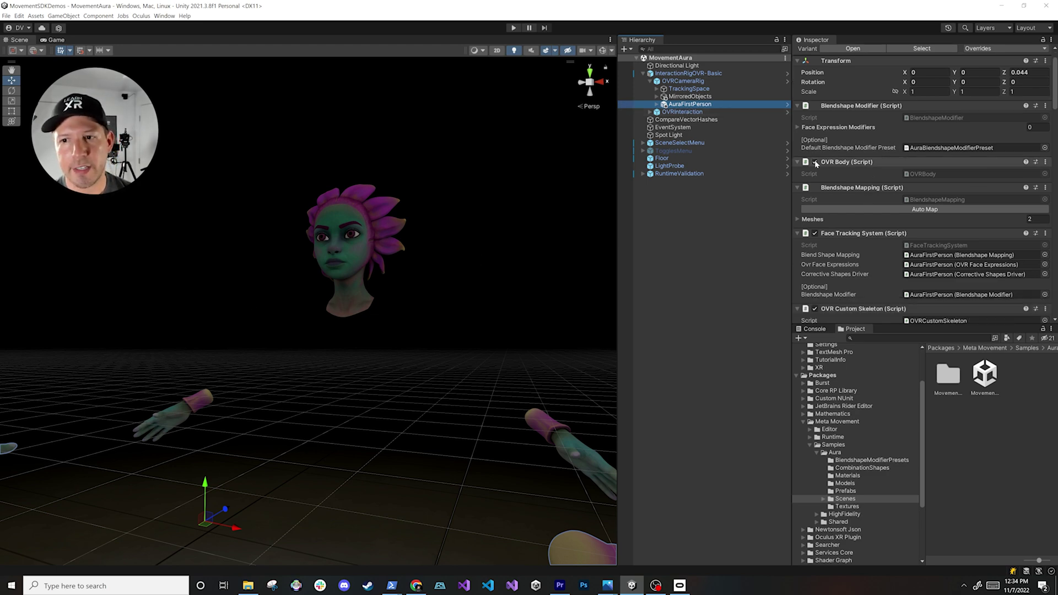
left_click(819, 218)
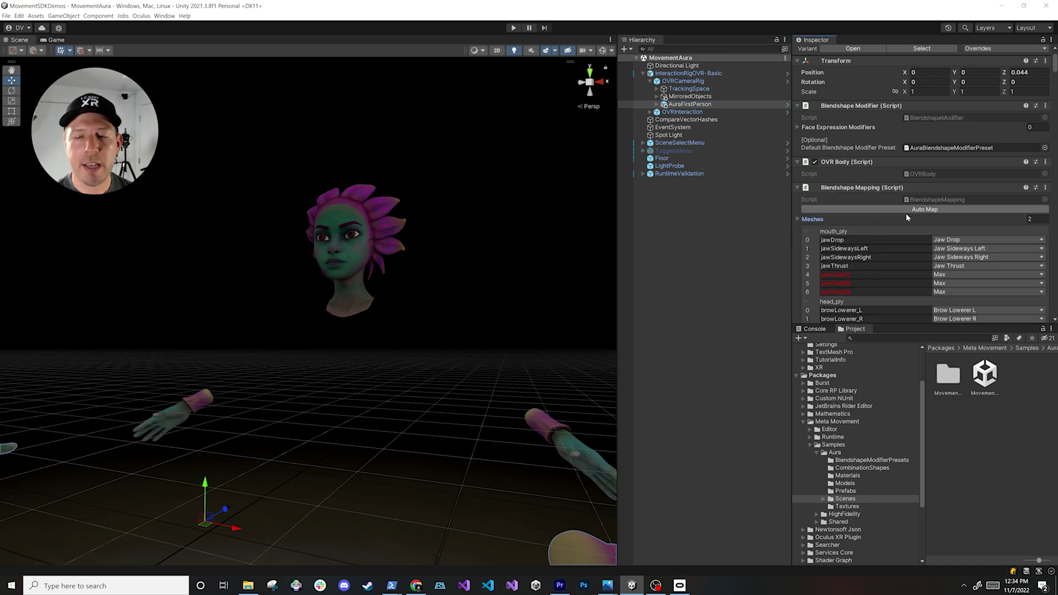
scroll(907, 220, "down", 2)
scroll(843, 189, "down", 5)
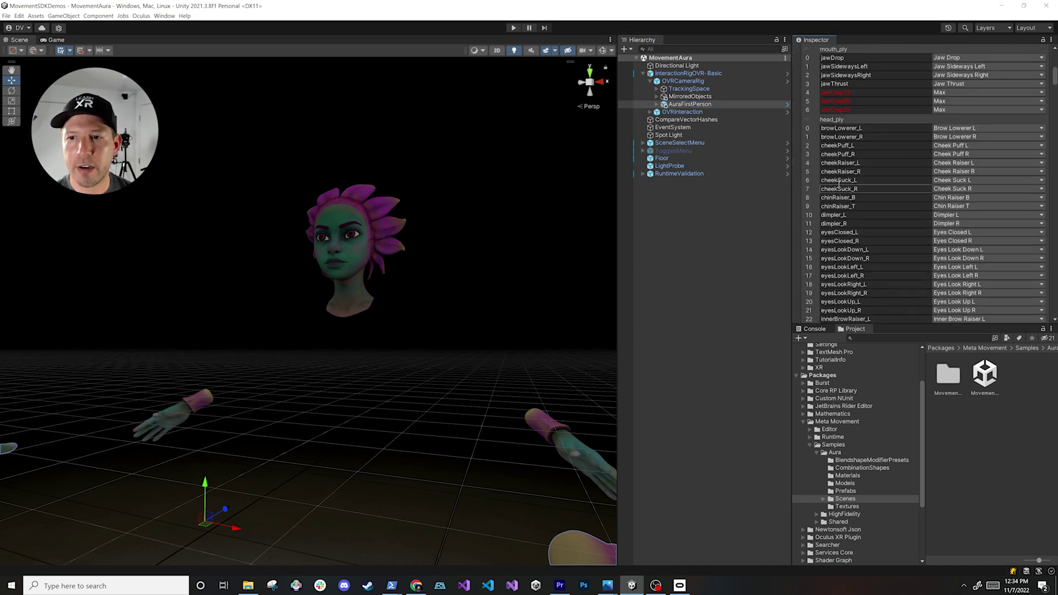
scroll(839, 182, "up", 7)
left_click(833, 164)
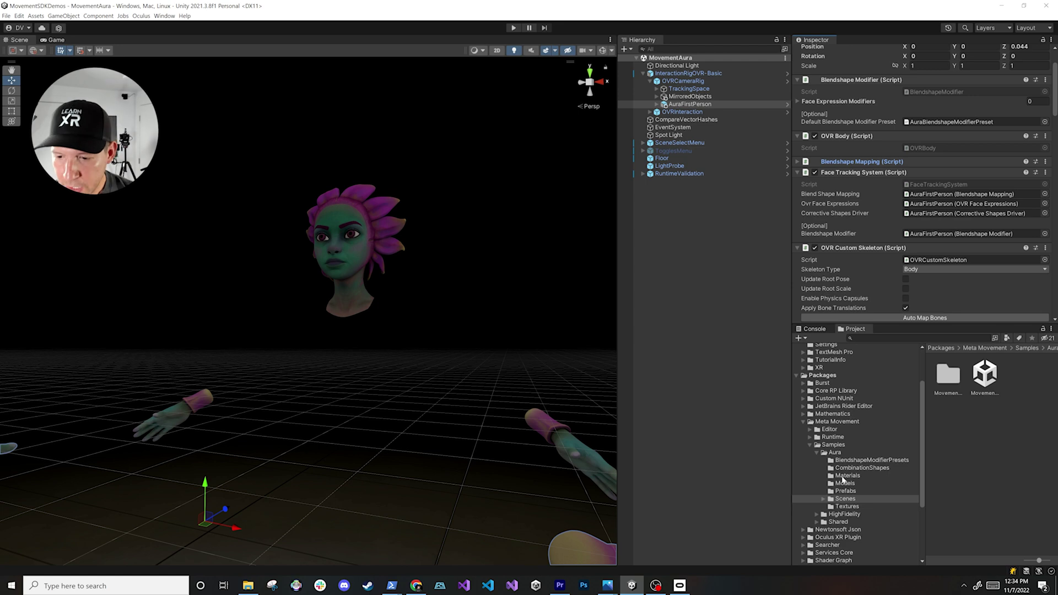
scroll(854, 522, "down", 2)
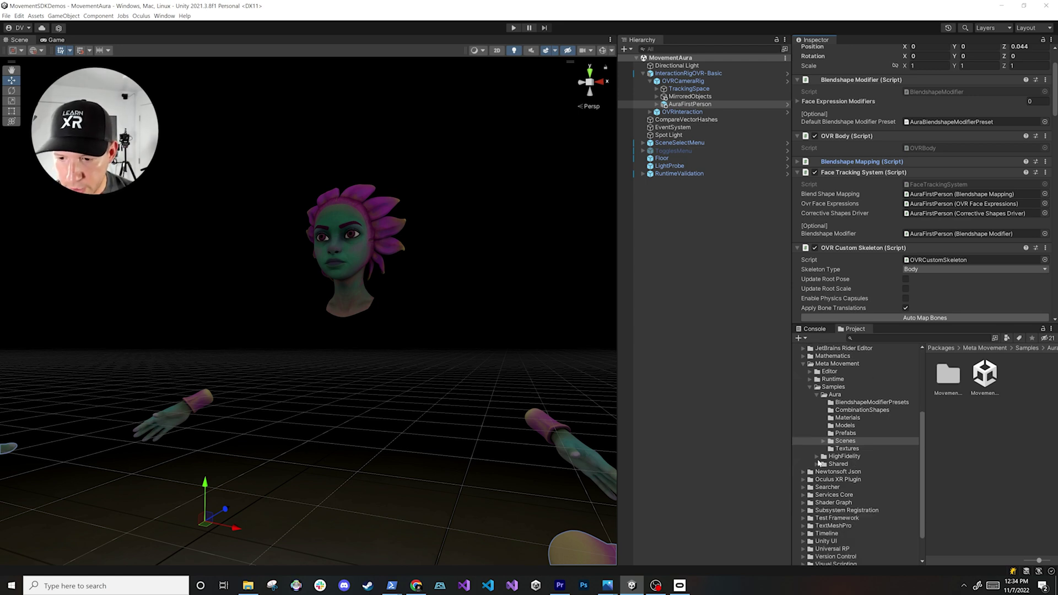
Go to HighFidelity > Character > Scenes and open the MovementHighFidelity scene.
left_click(817, 457)
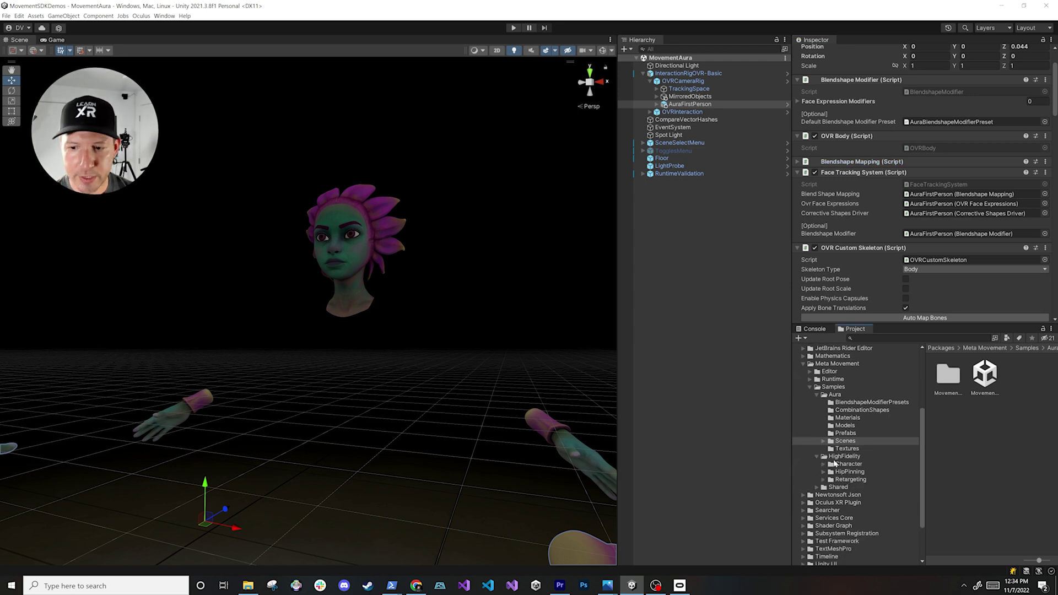
left_click(843, 464)
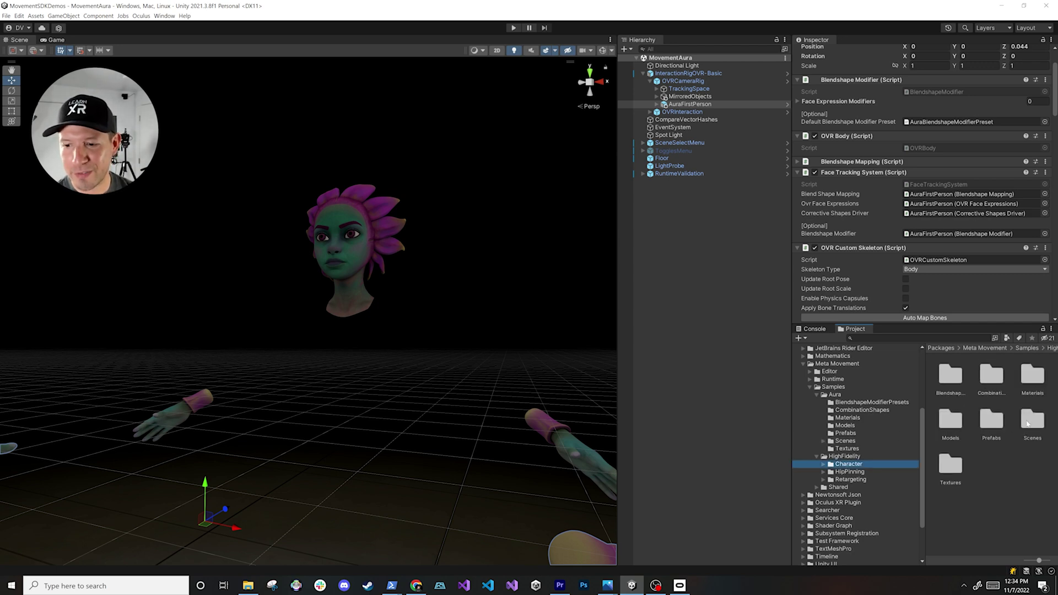
double_click(1032, 420)
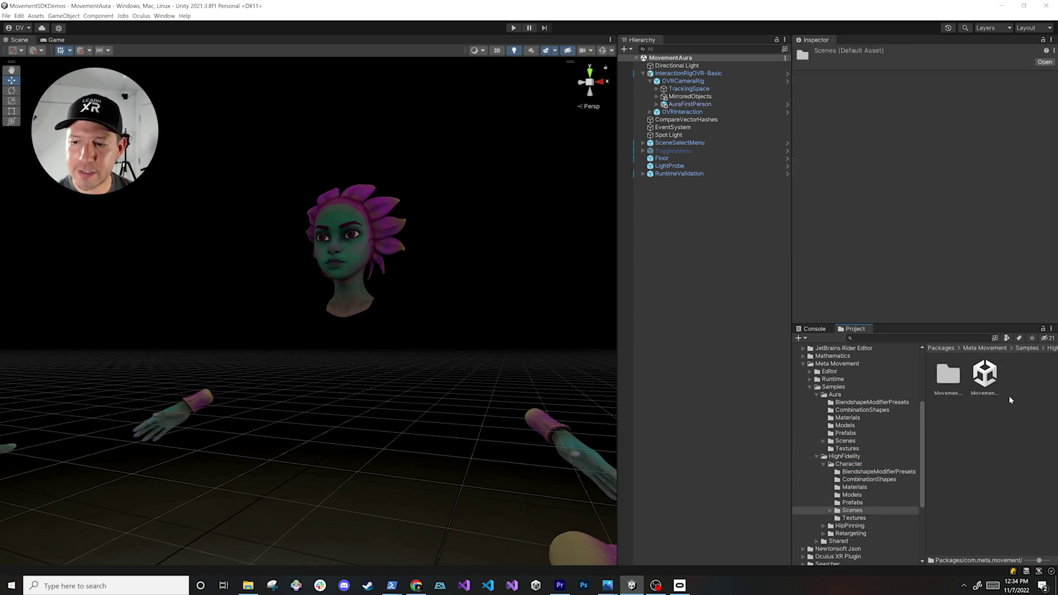
double_click(984, 376)
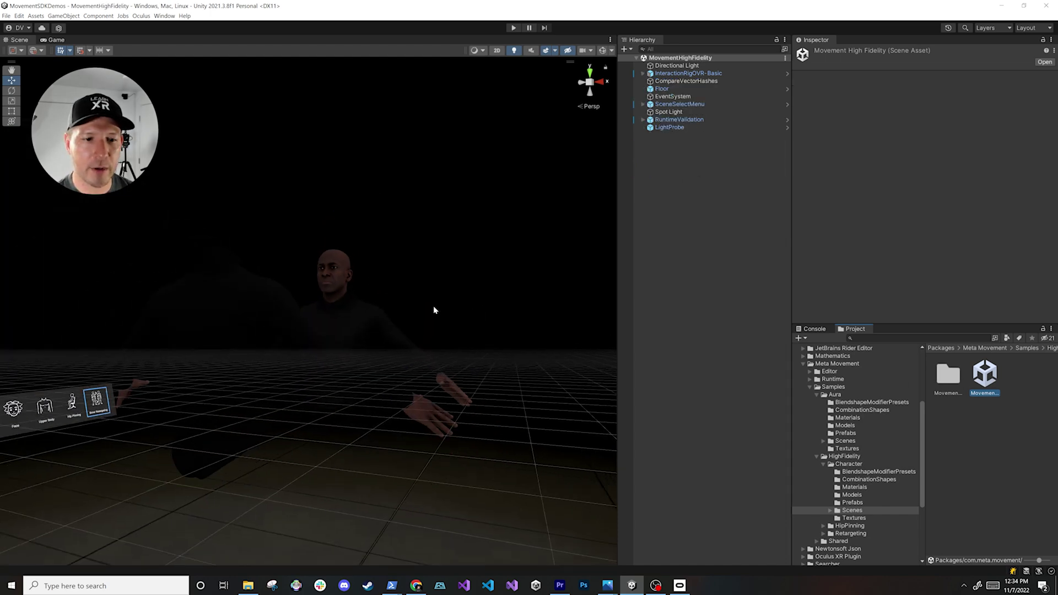
scroll(434, 310, "up", 5)
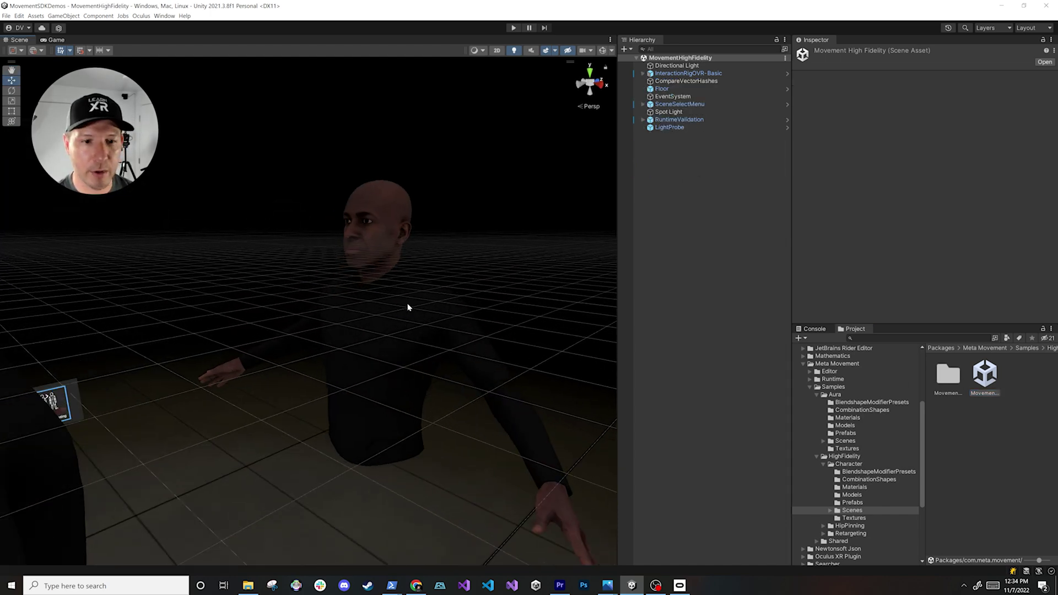
scroll(456, 157, "up", 3)
Expand the interaction rig and inspect OVRCameraRig's Quest feature settings.
left_click(625, 74)
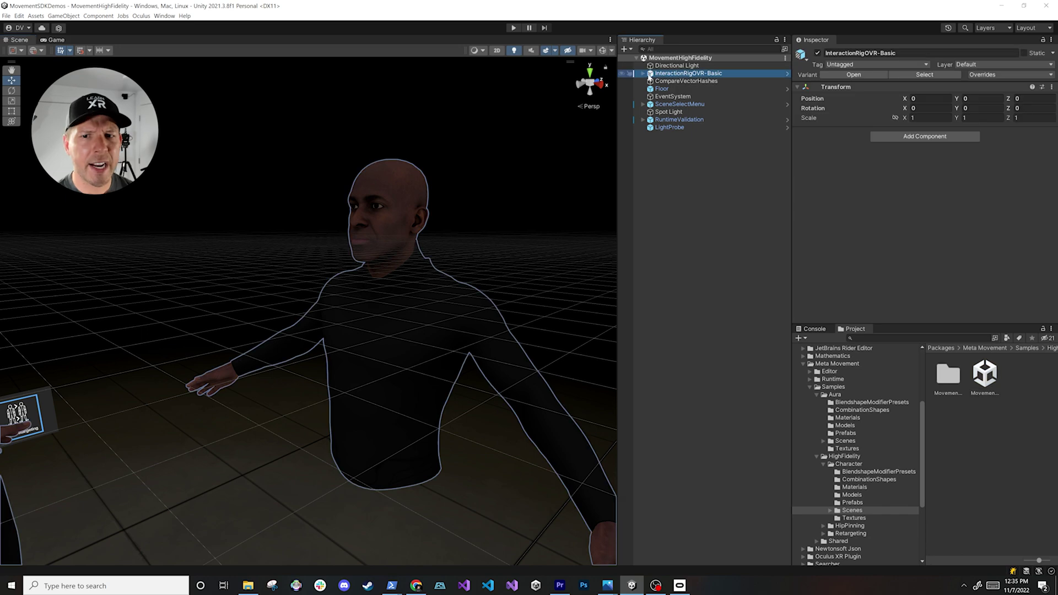
left_click(644, 74)
left_click(654, 82)
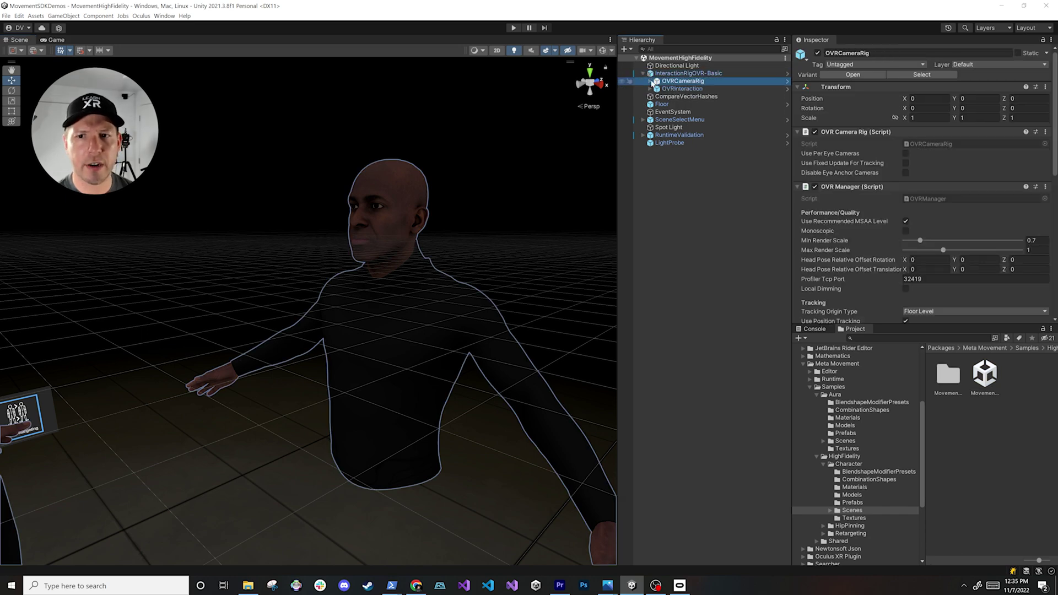
left_click(651, 82)
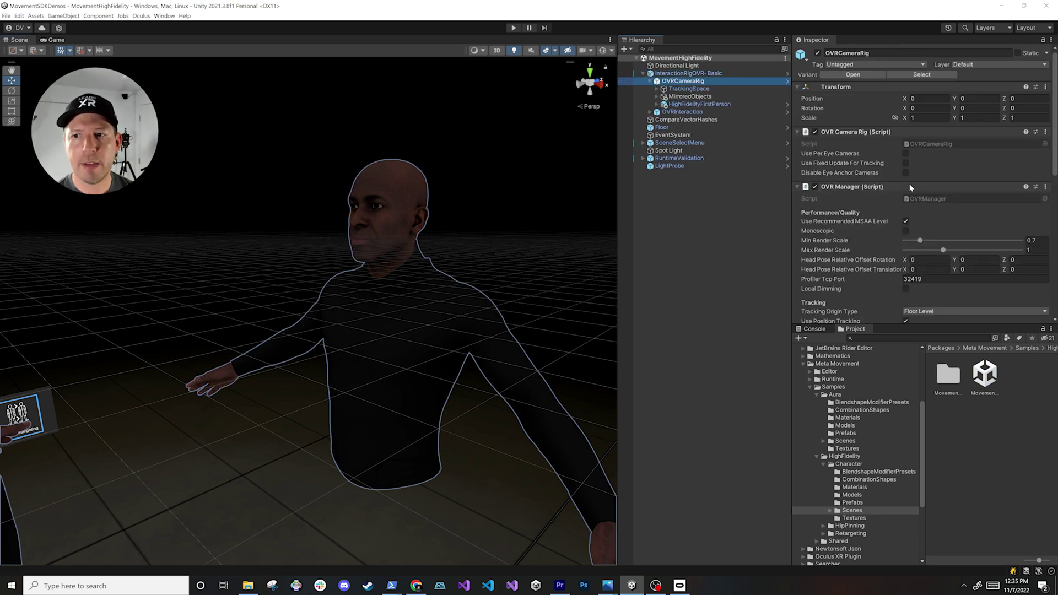
scroll(937, 263, "down", 5)
scroll(939, 263, "down", 3)
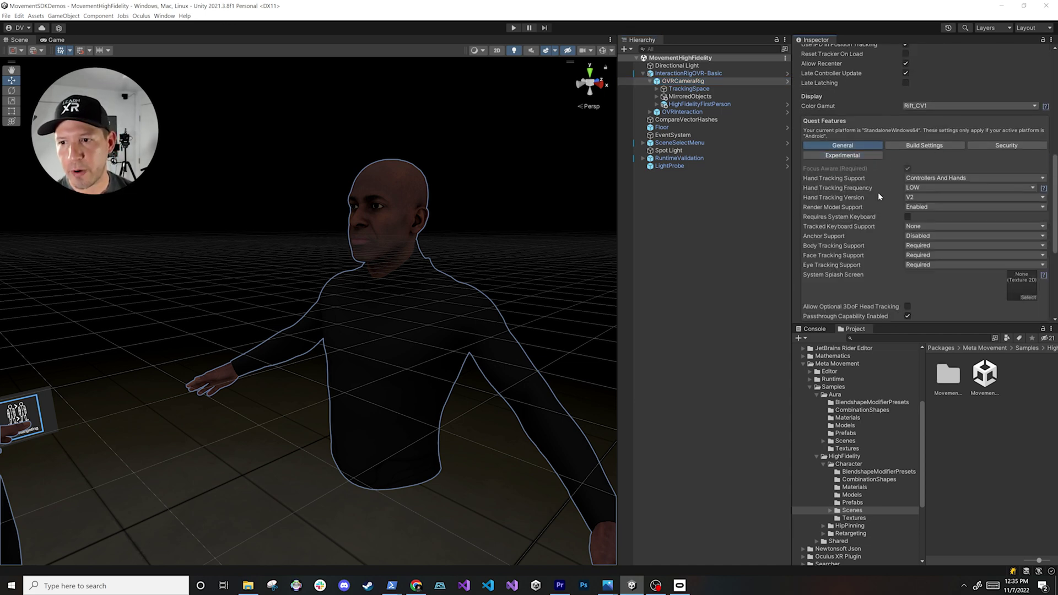
scroll(839, 374, "up", 5)
Inspect OculusProjectConfig and HighFidelityFirstPerson's components, then show the HipPinning sample folders.
left_click(826, 369)
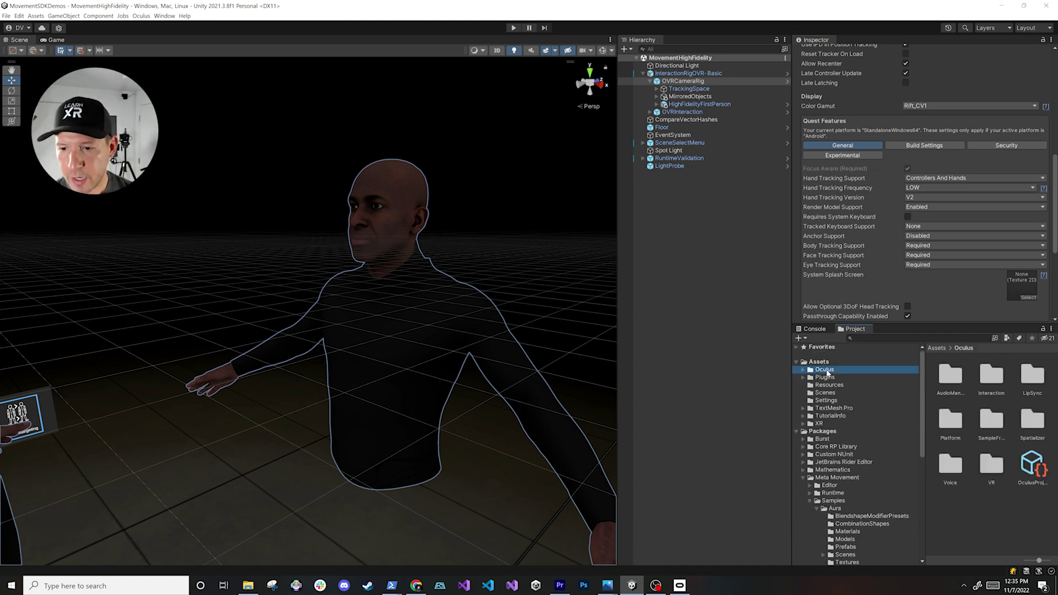
left_click(1030, 469)
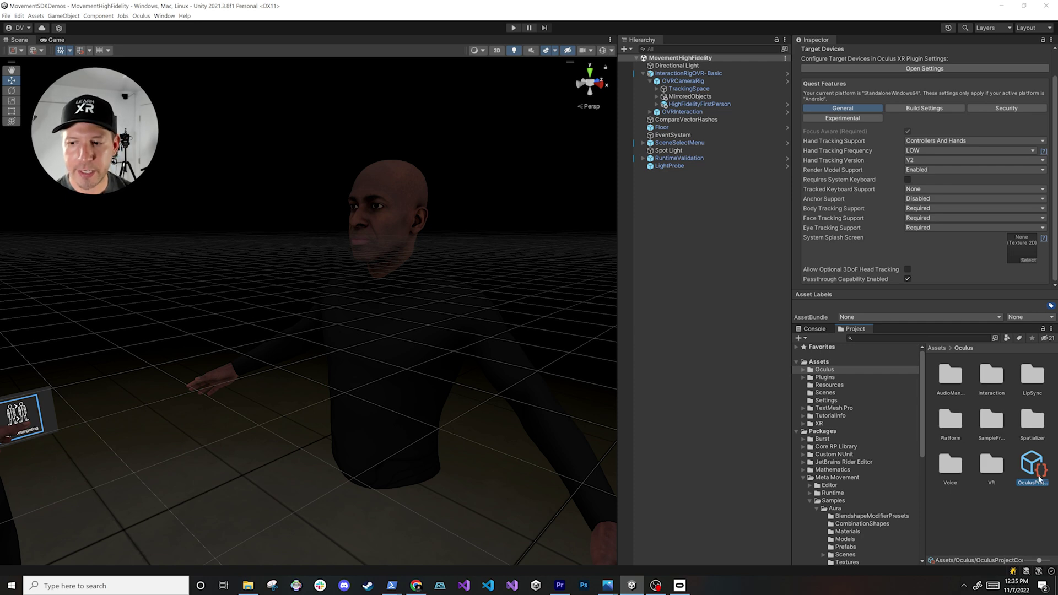
scroll(859, 488, "down", 2)
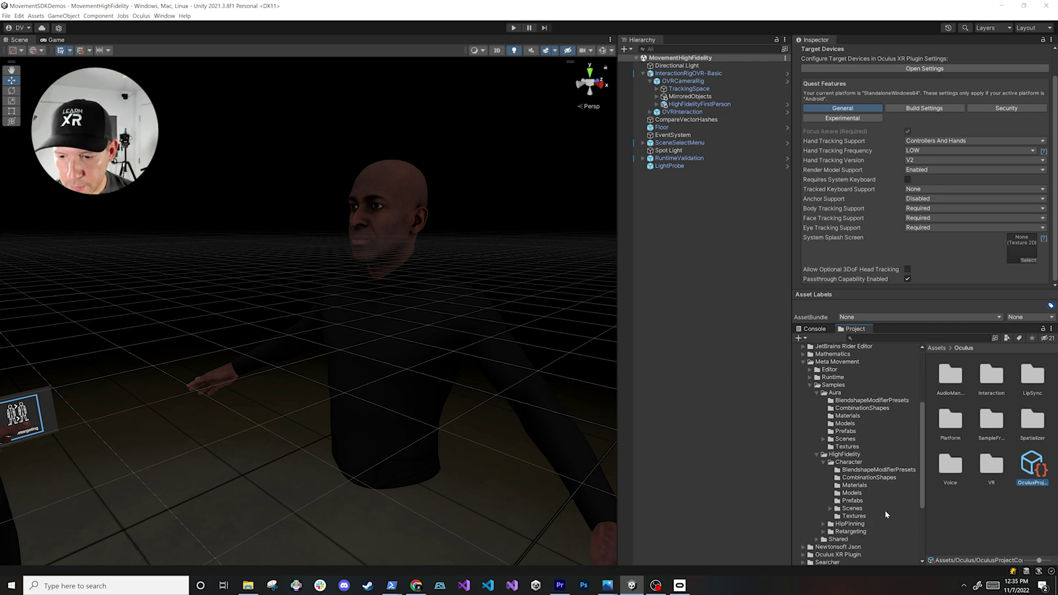
scroll(879, 499, "down", 3)
left_click(699, 97)
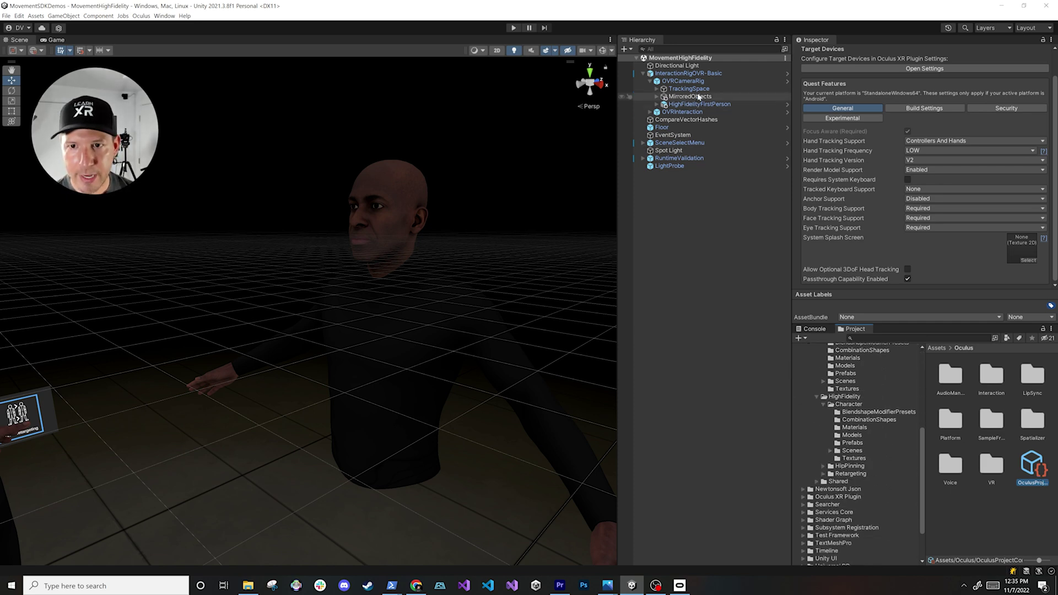
left_click(694, 105)
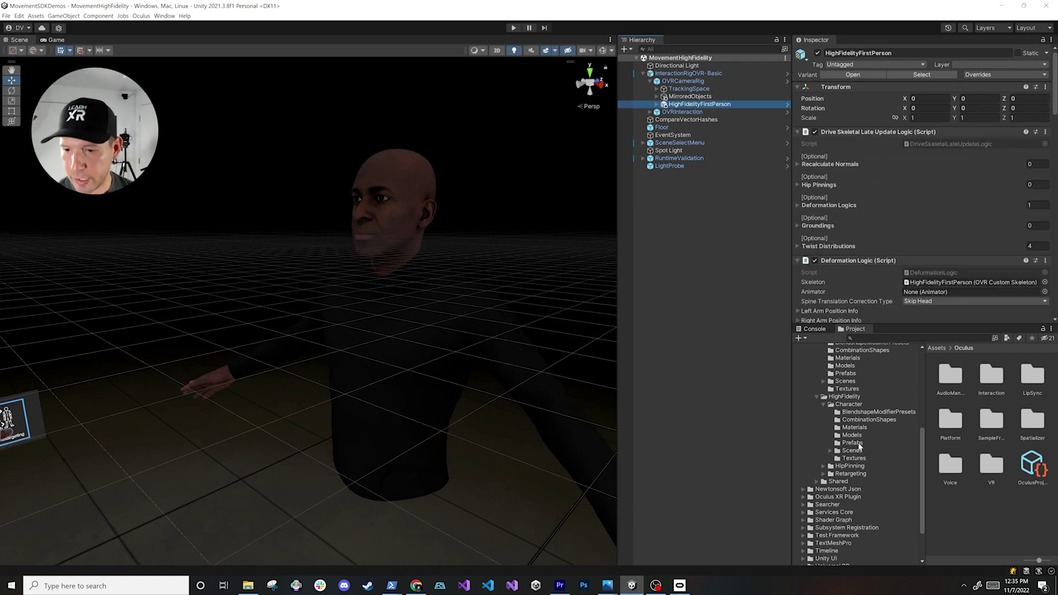
left_click(851, 466)
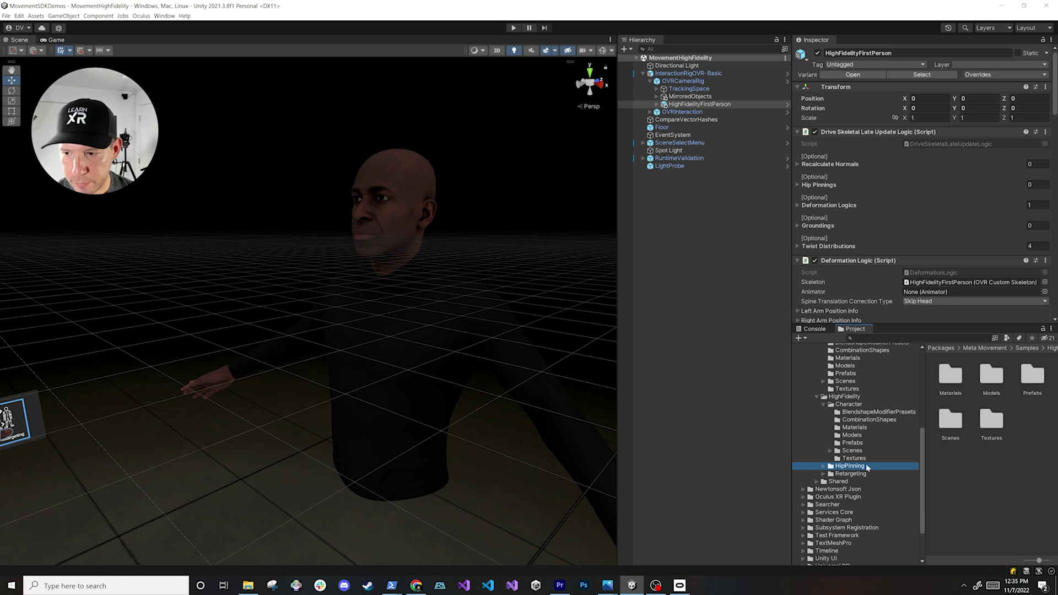
Open the MovementHipPinning scene, orbit to the seated avatar, then open the Retargeting Scenes folder.
double_click(951, 421)
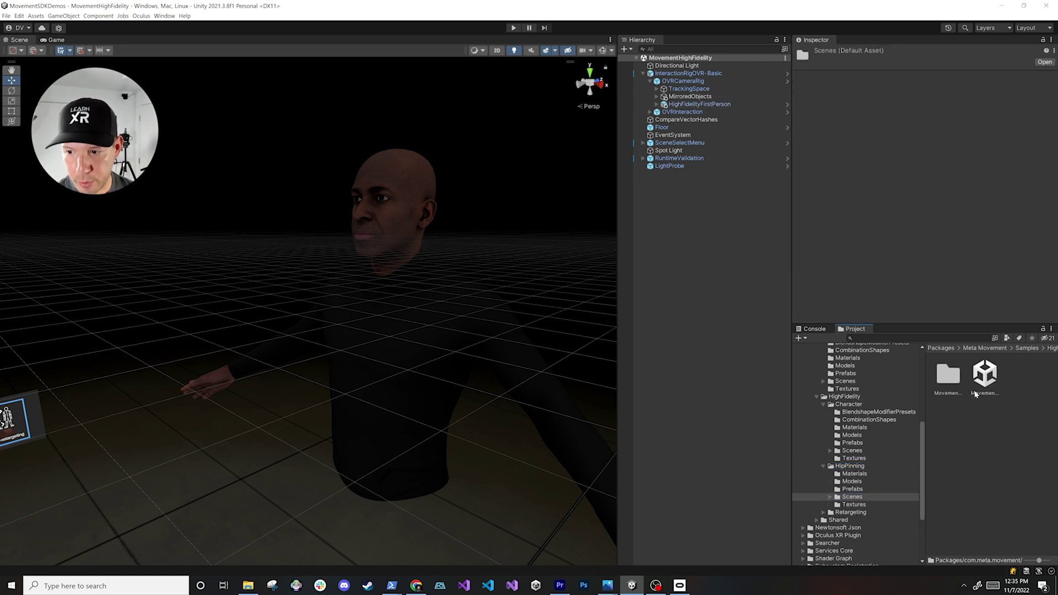
double_click(984, 374)
right_click_drag(462, 351, 340, 292)
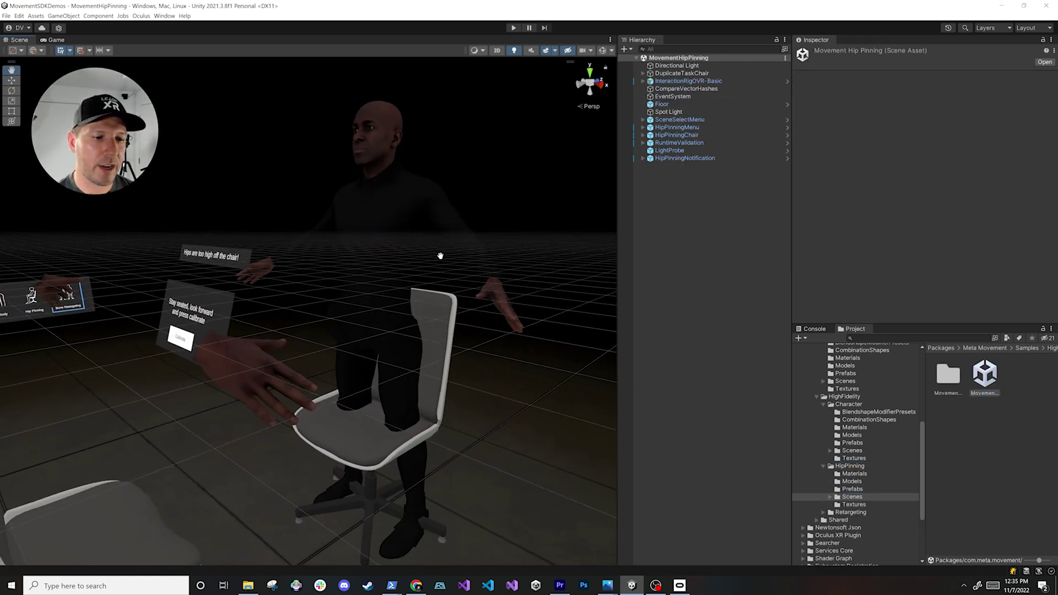
right_click_drag(339, 293, 377, 284)
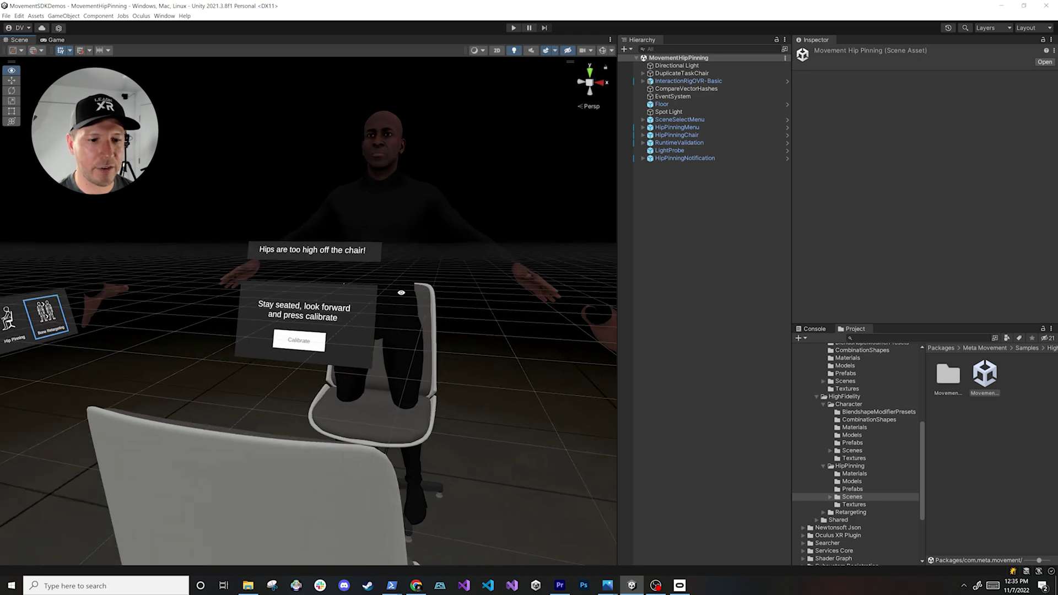
left_click(851, 513)
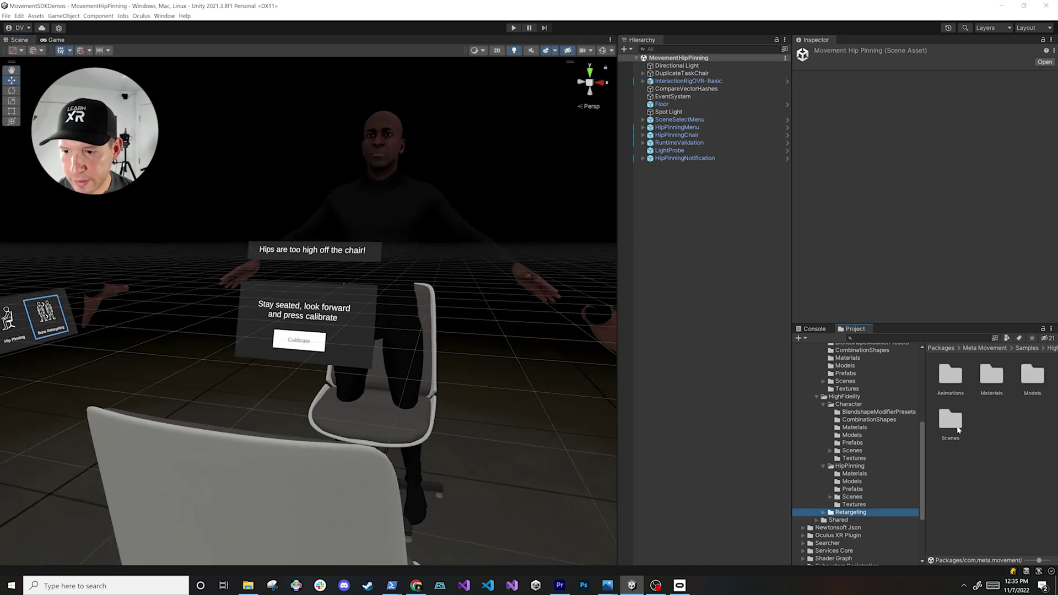
double_click(949, 419)
Open the MovementRetargeting scene and pull the view back to frame both blue avatars.
left_click(981, 381)
double_click(984, 377)
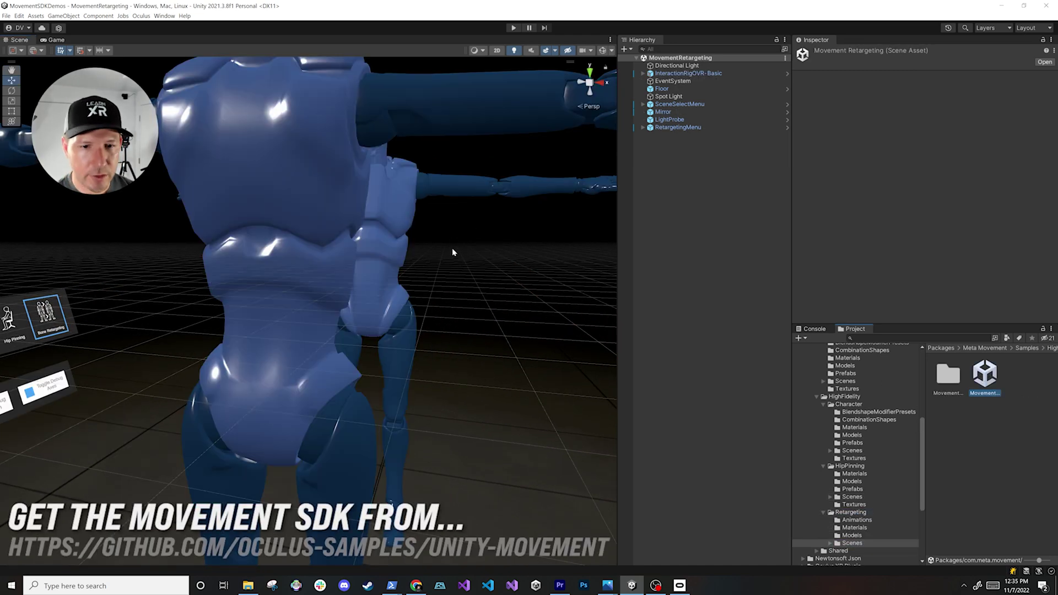
right_click_drag(451, 252, 410, 294)
scroll(409, 293, "up", 2)
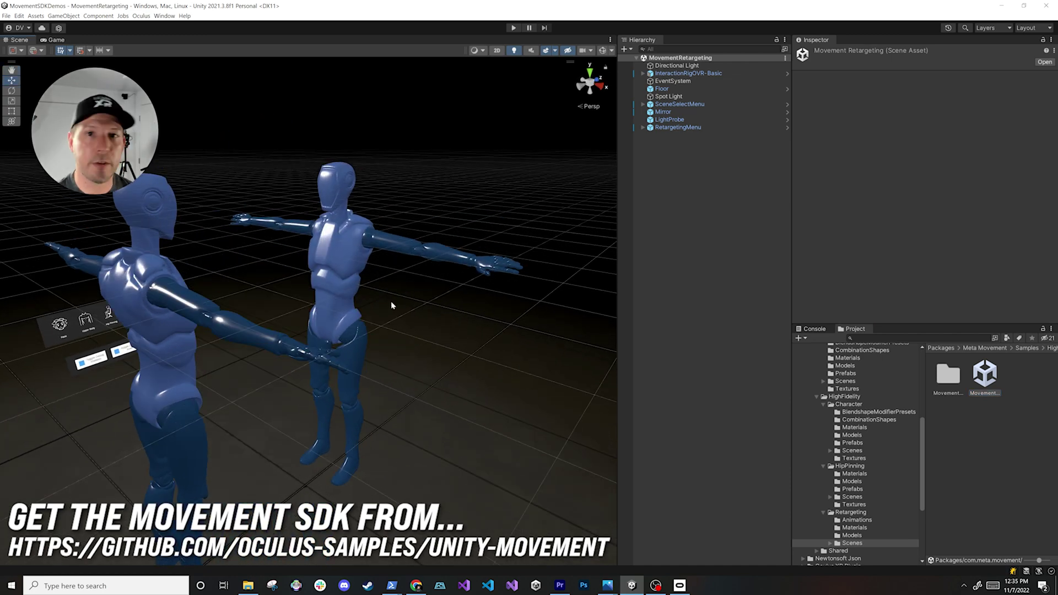
scroll(394, 298, "up", 2)
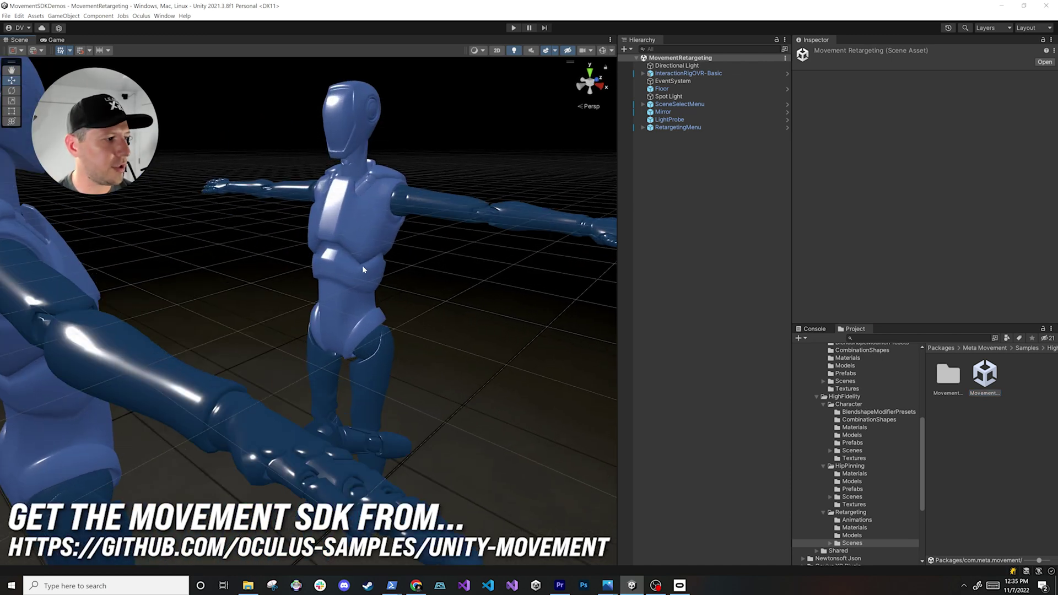
mouse_move(397, 244)
right_mouse_down()
mouse_move(400, 255)
mouse_move(431, 248)
right_mouse_up()
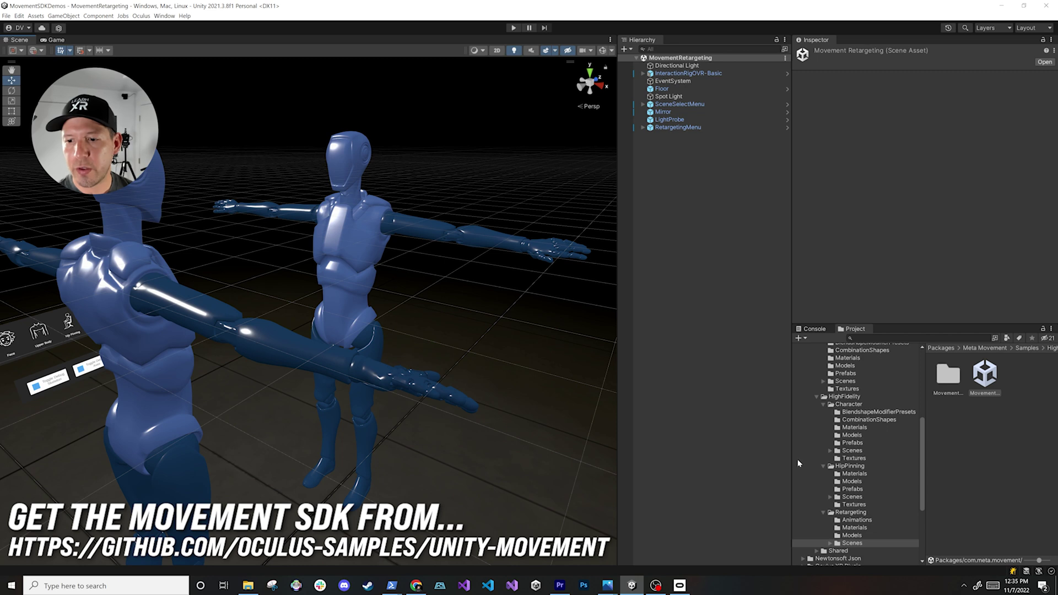